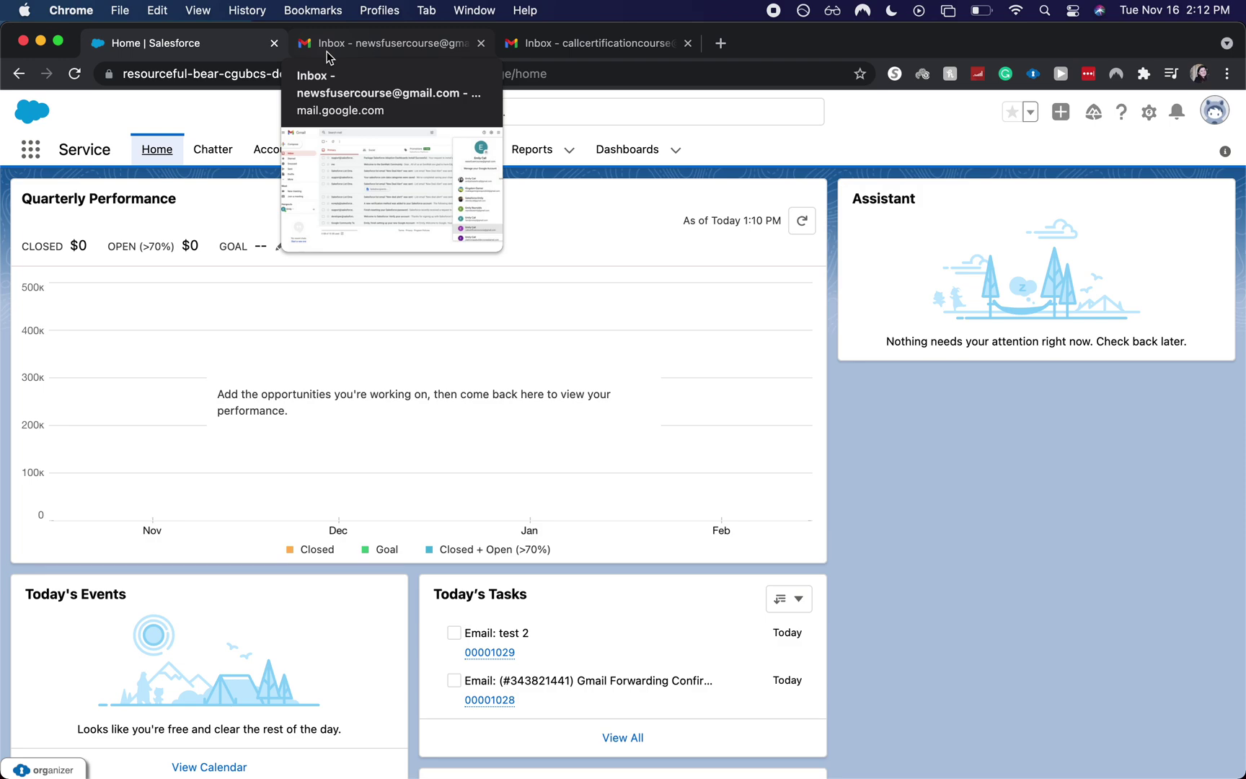
# - Check both Gmail inboxes, including the forwarding notice, then return to Salesforce Service Home
pyautogui.click(327, 50)
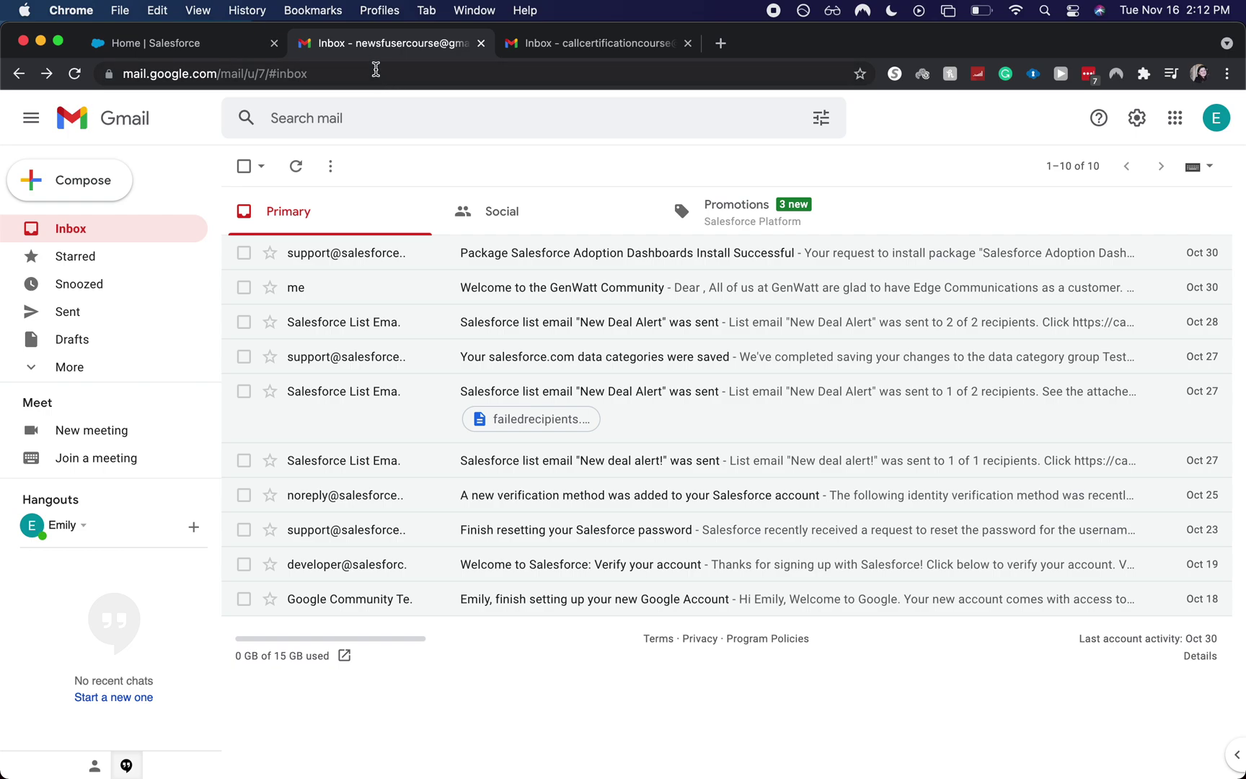
pyautogui.click(536, 57)
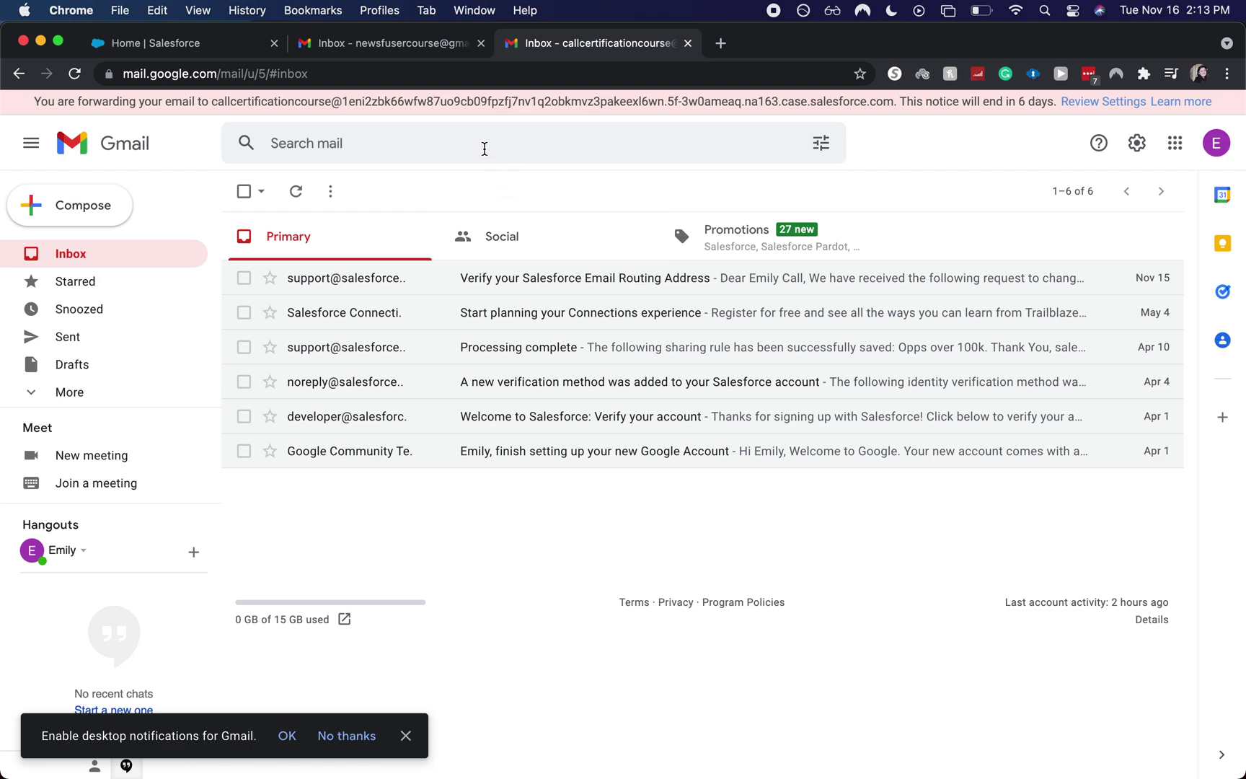
pyautogui.click(234, 44)
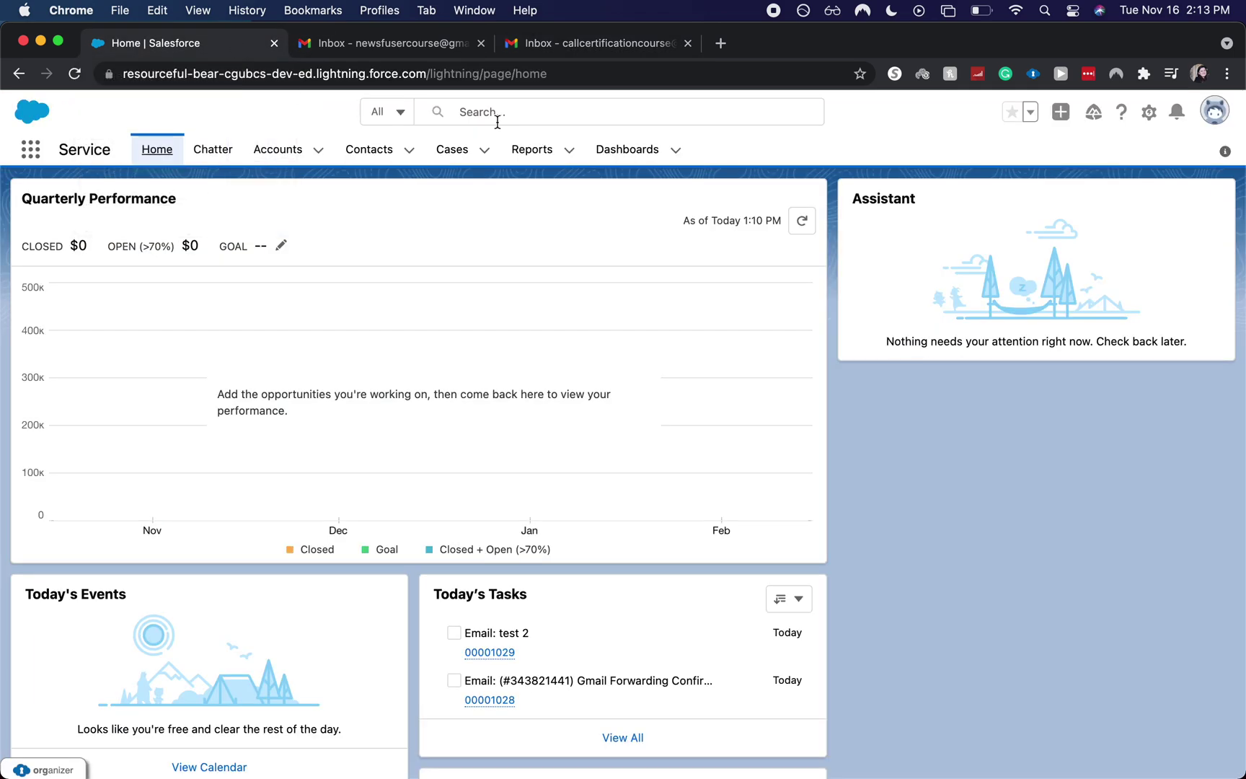
# - Open Service Setup and search Quick Find for 'emai'
pyautogui.click(1148, 112)
pyautogui.click(1082, 228)
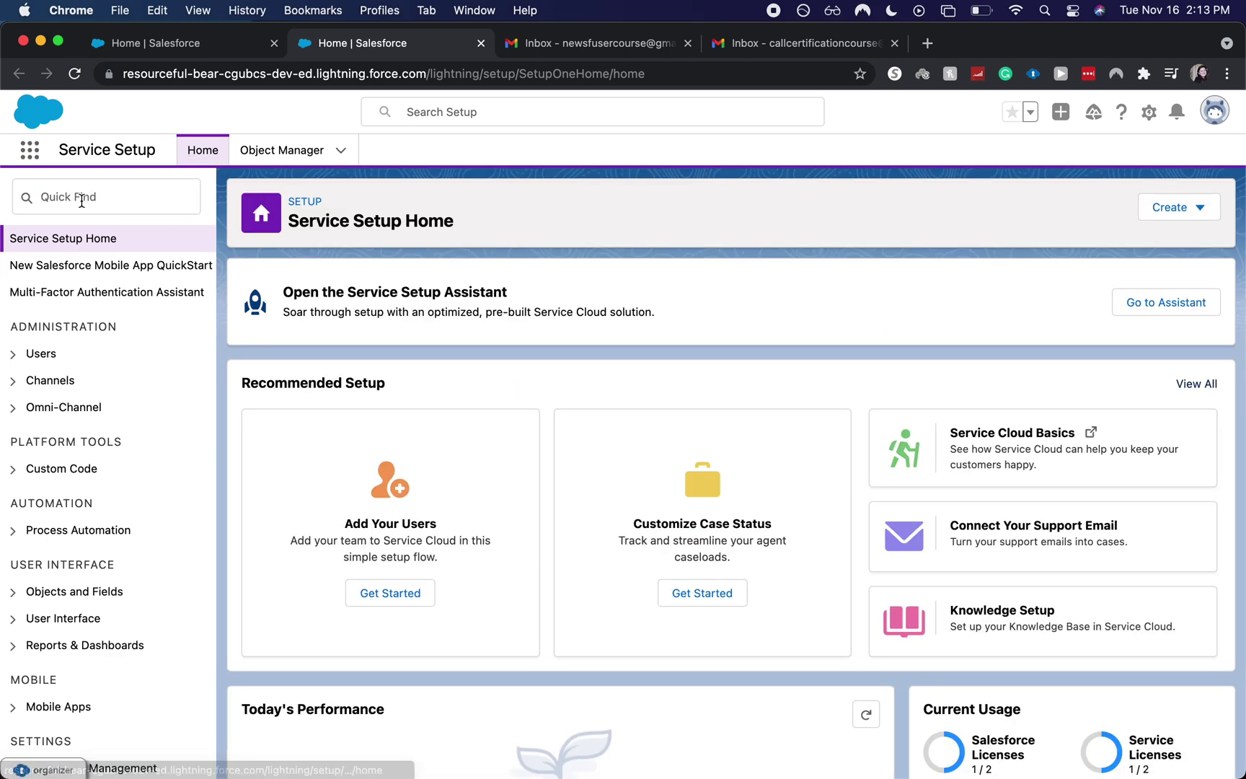
pyautogui.click(81, 202)
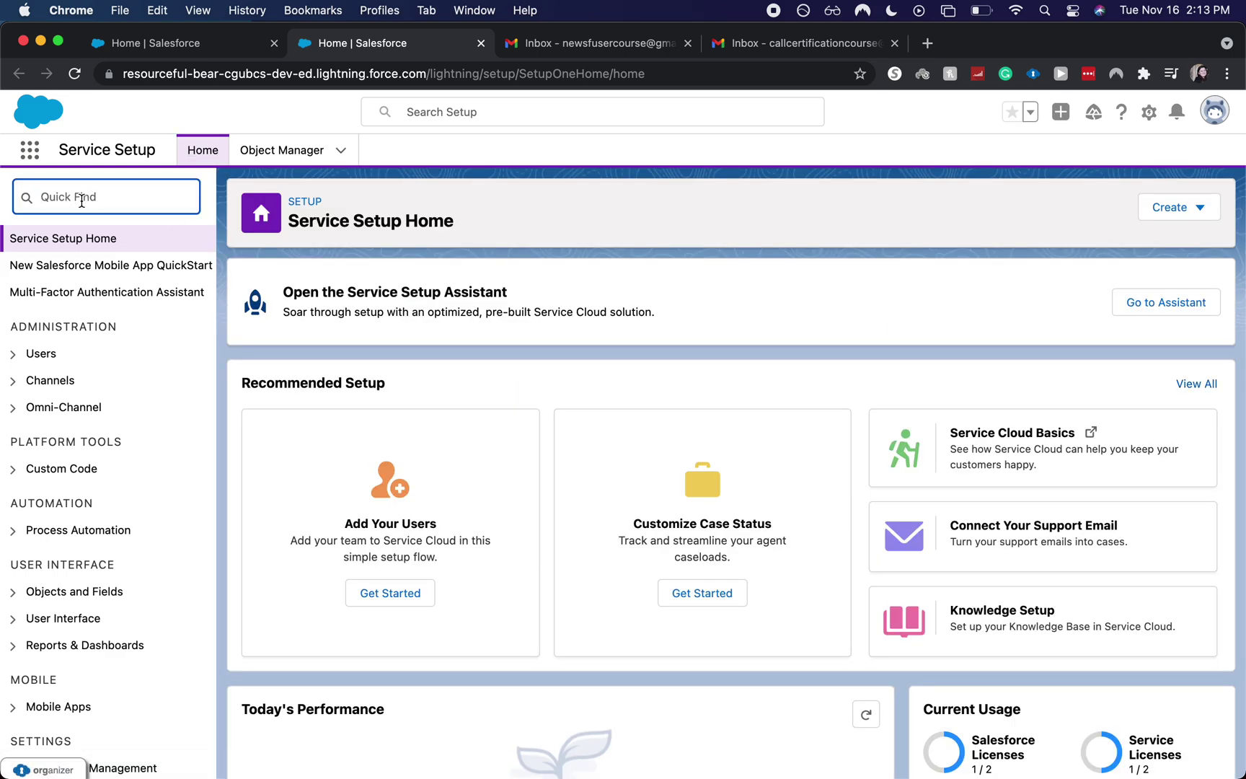
pyautogui.write('emily')
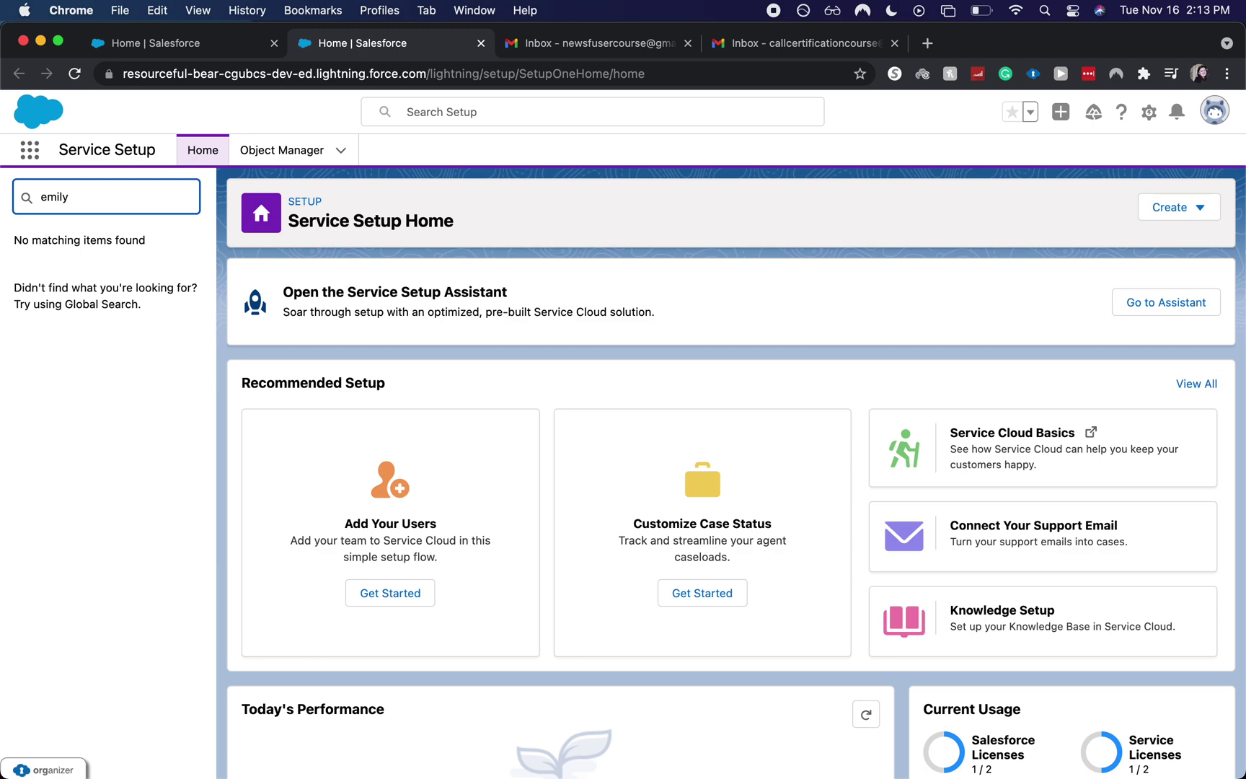
pyautogui.press('BackSpace')
pyautogui.press('BackSpace')
pyautogui.press('BackSpace')
pyautogui.write('ai')
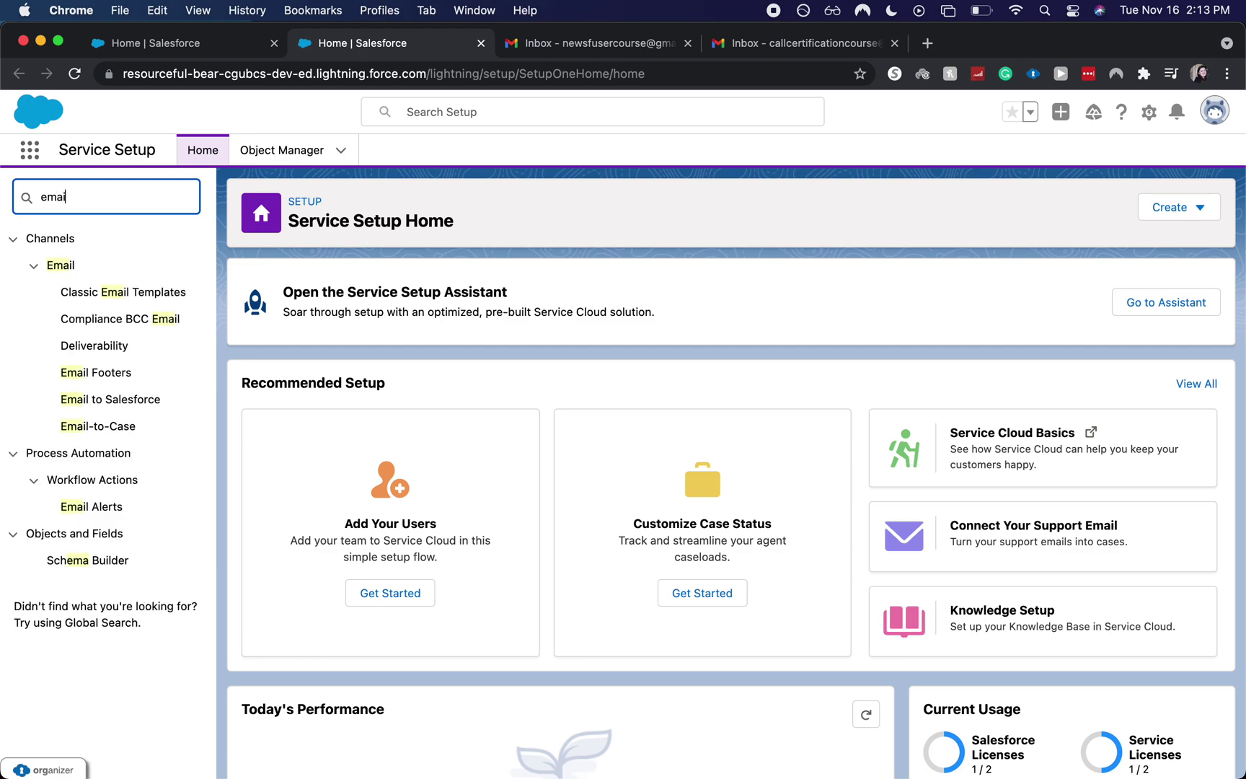
# - Open the Email-to-Case settings and review the existing routing addresses
pyautogui.click(103, 427)
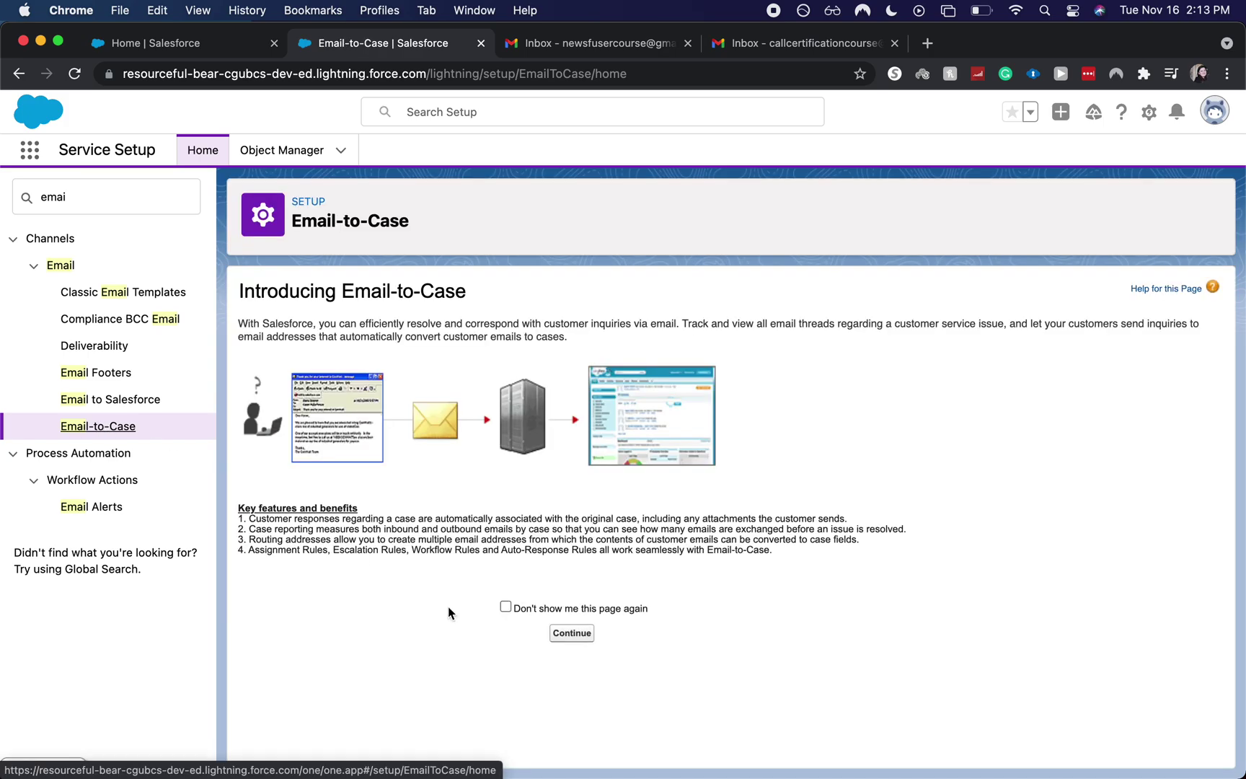
pyautogui.click(587, 640)
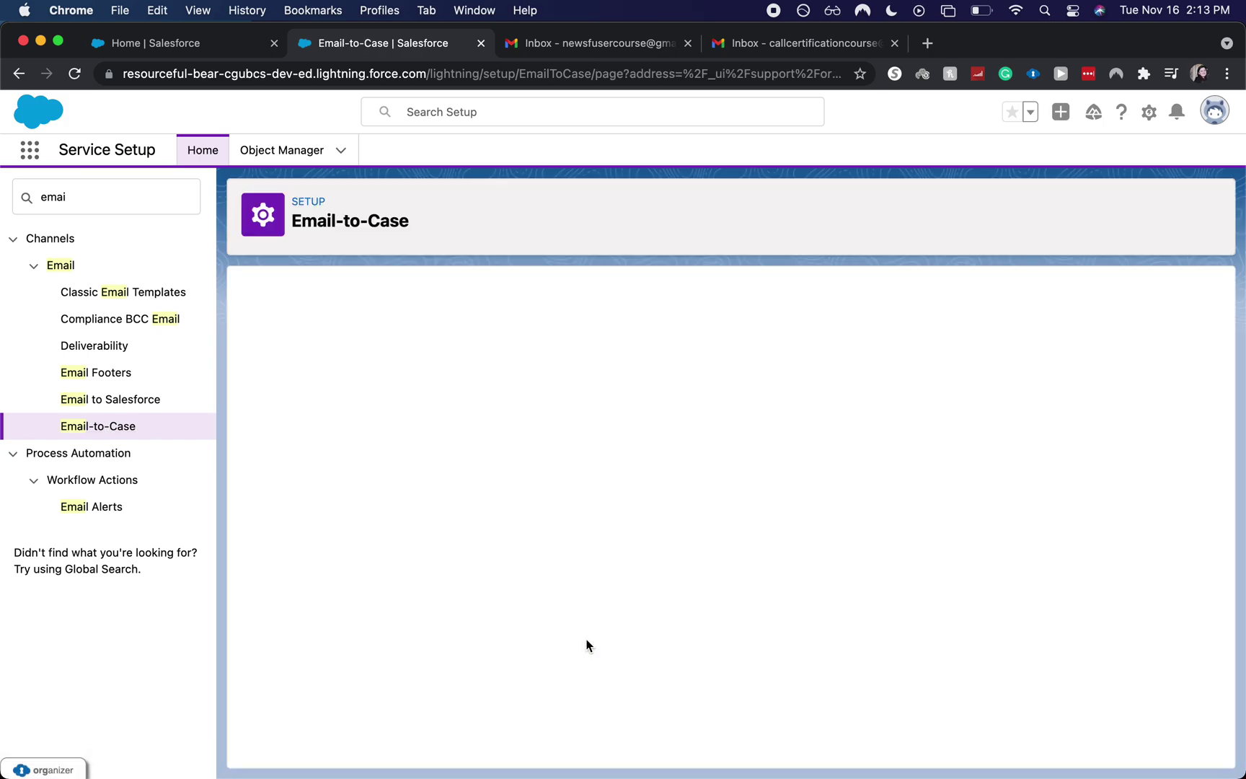
pyautogui.scroll(-5, 587, 644)
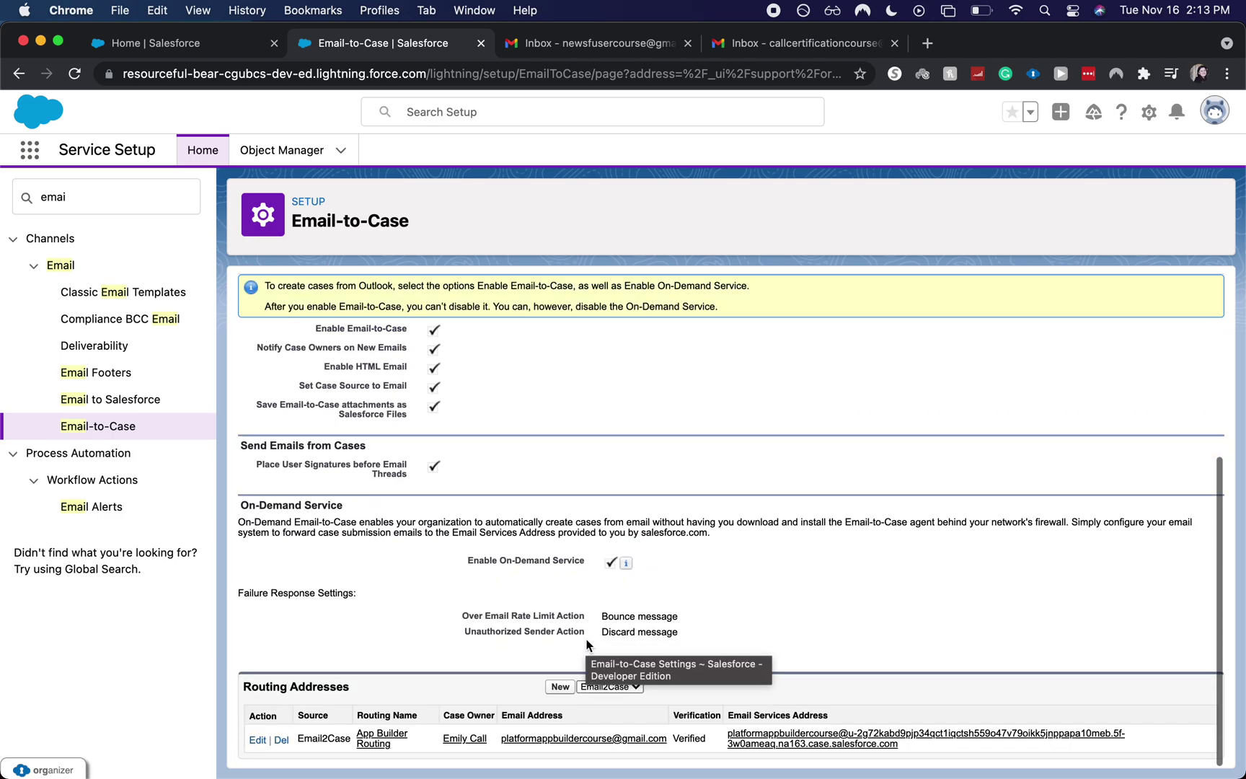
pyautogui.scroll(2, 587, 644)
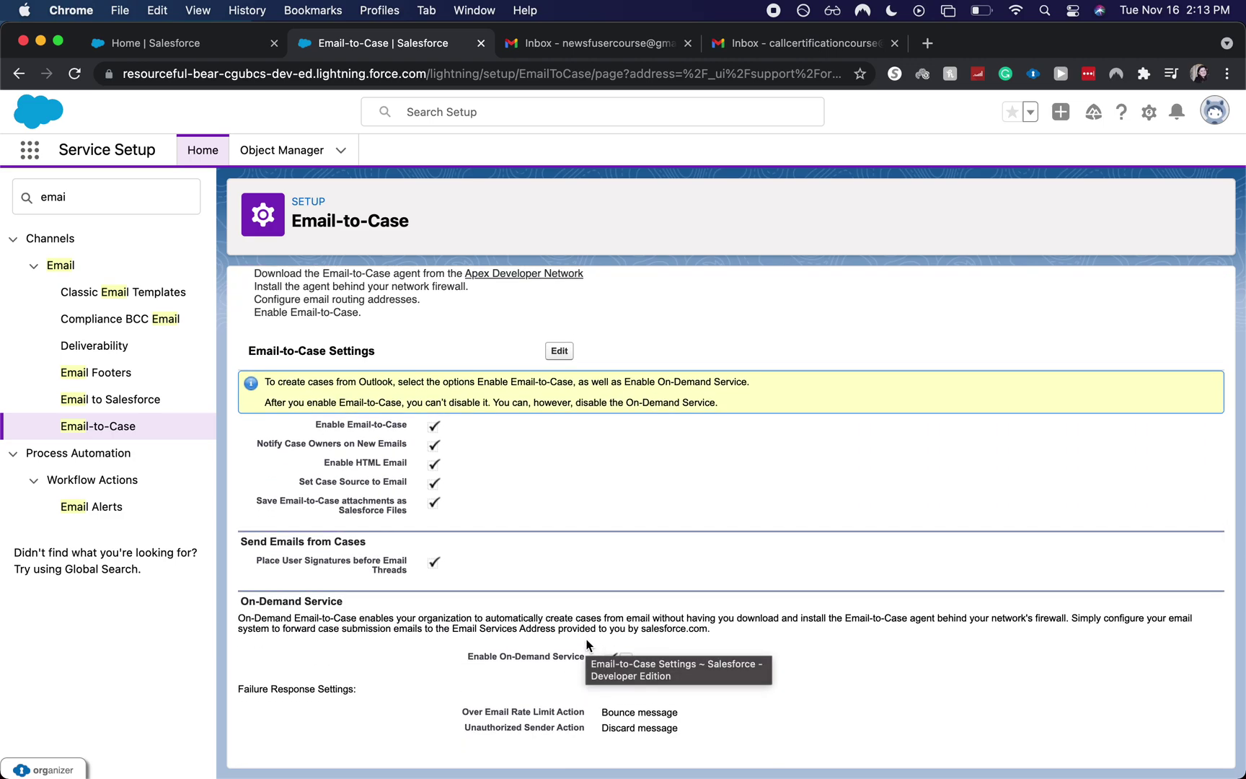
pyautogui.scroll(-2, 586, 644)
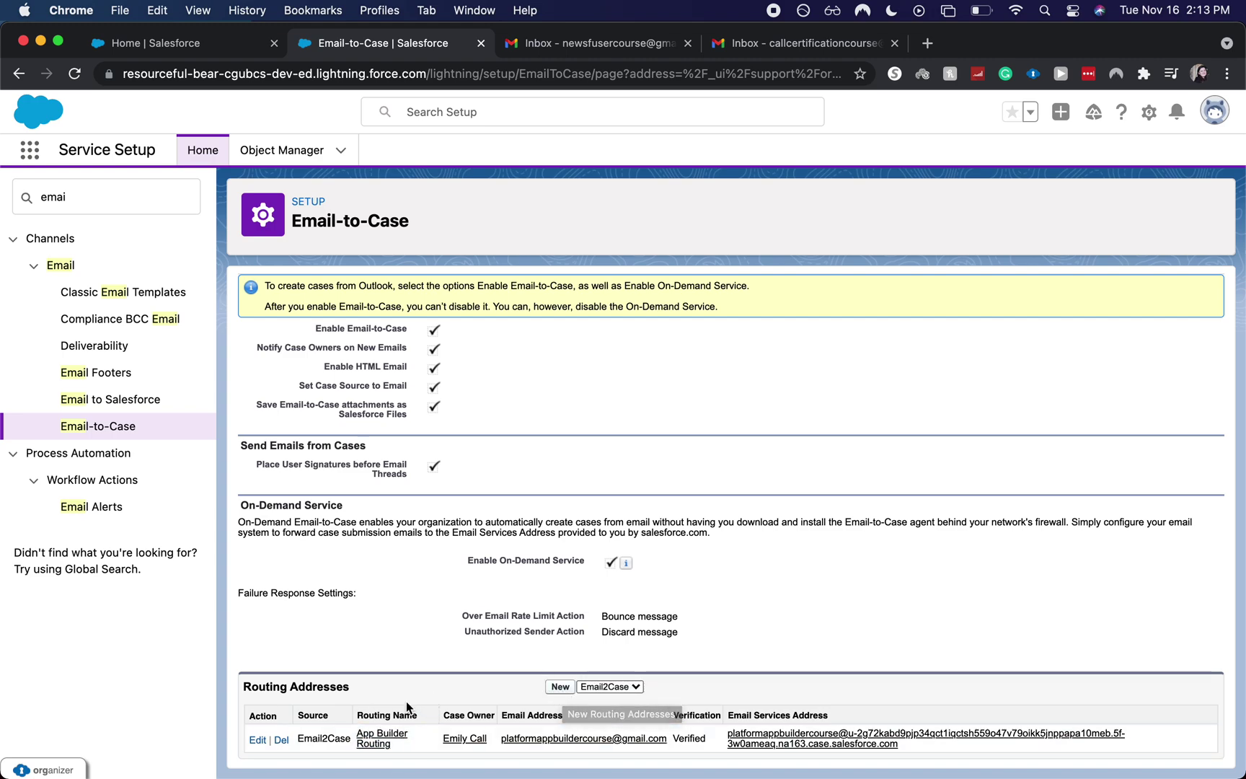
# - Start a new routing address from the Routing Addresses section
pyautogui.click(558, 686)
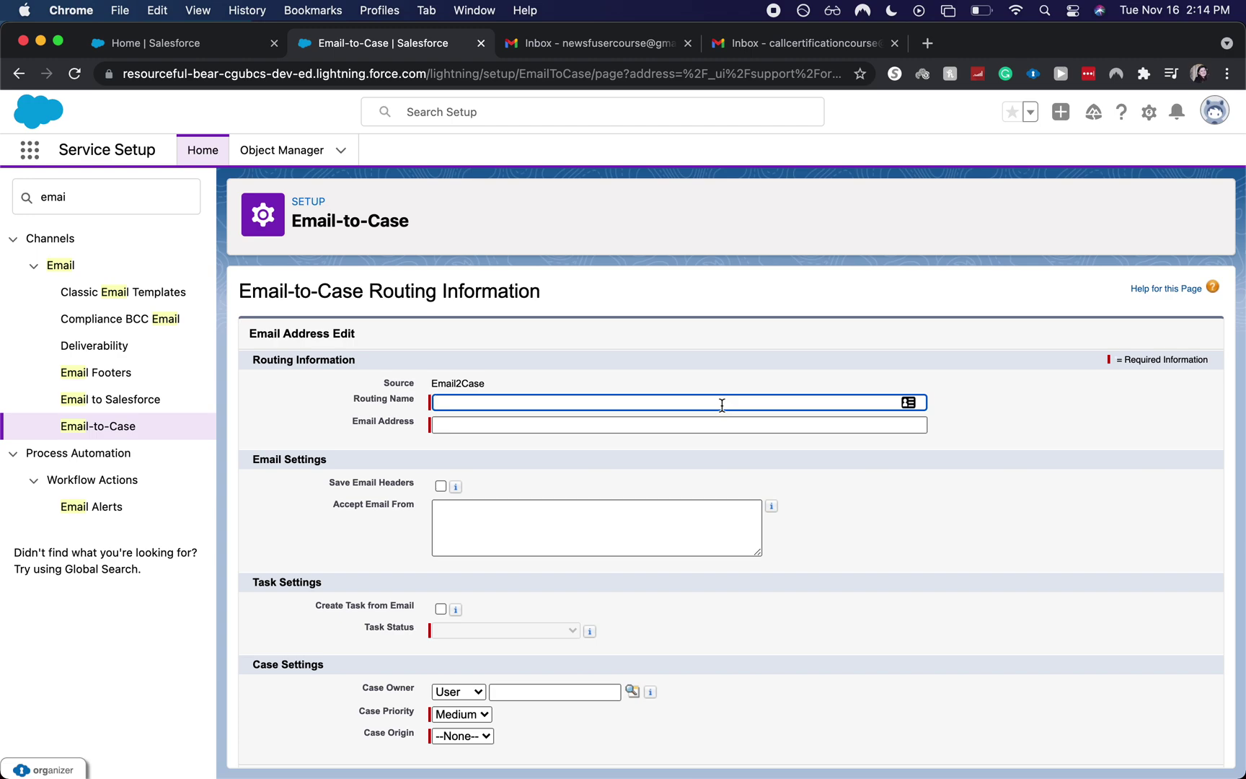
# - Enter the routing name and the Gmail email address for the new routing address
pyautogui.click(692, 425)
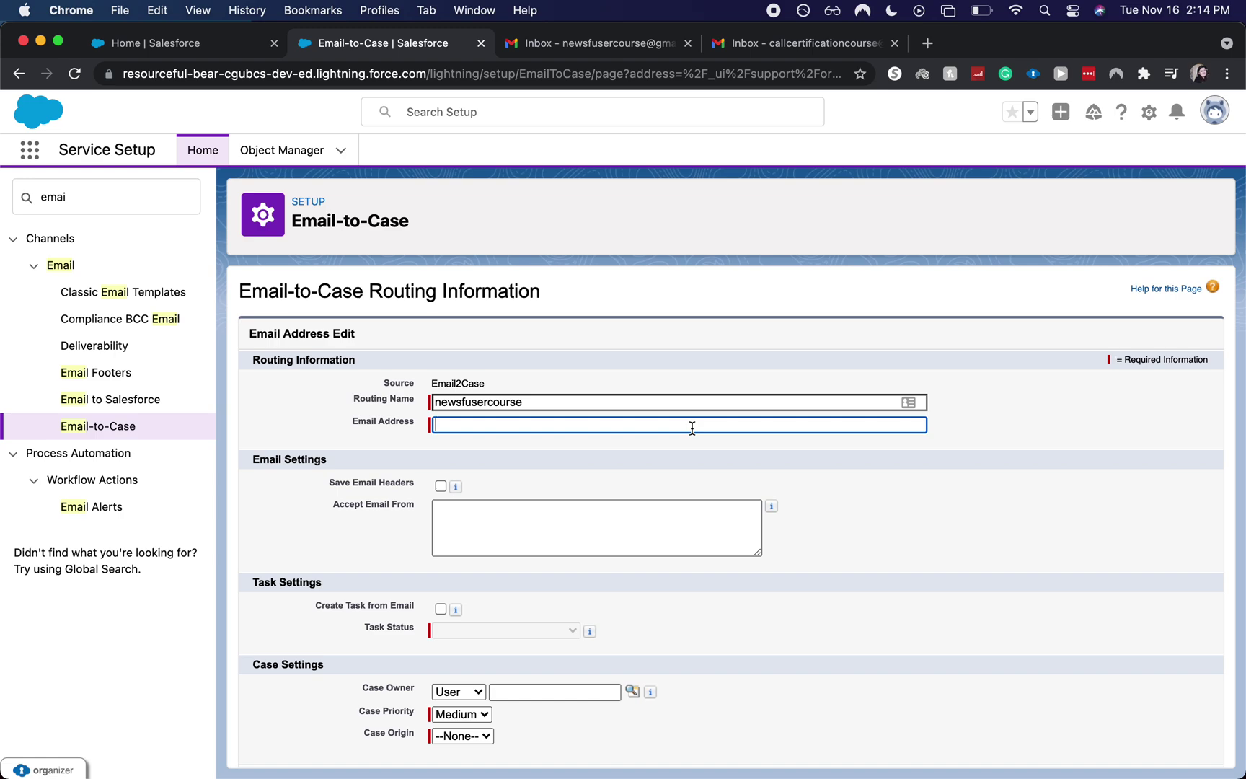
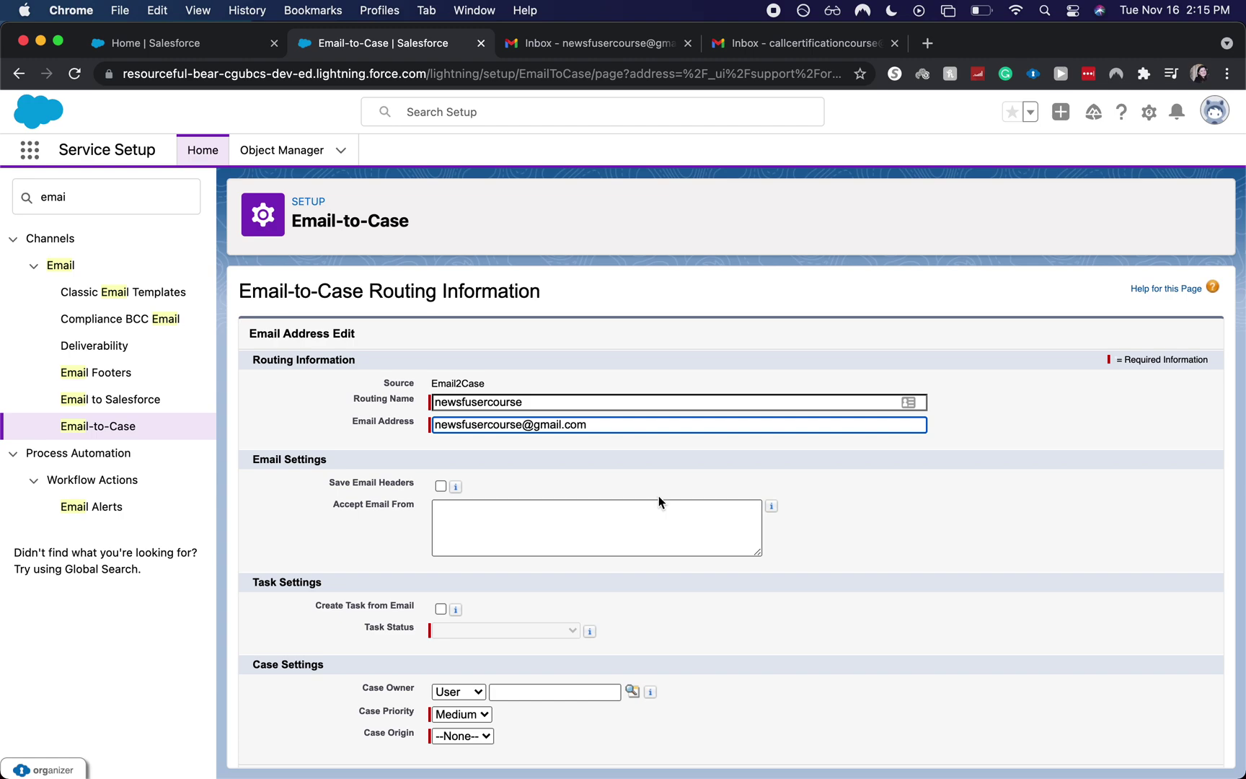
pyautogui.click(579, 490)
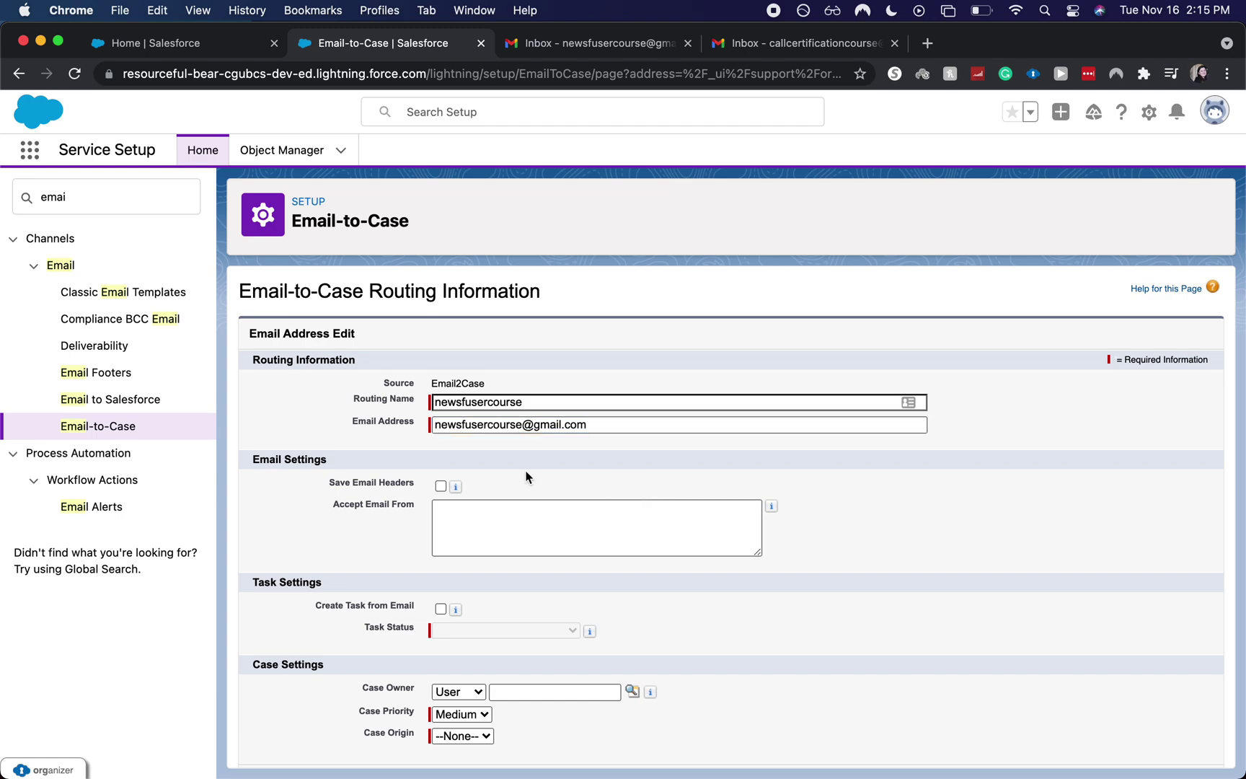
# - Enable Save Email Headers and Create Task from Email with task status Not Started
pyautogui.click(439, 487)
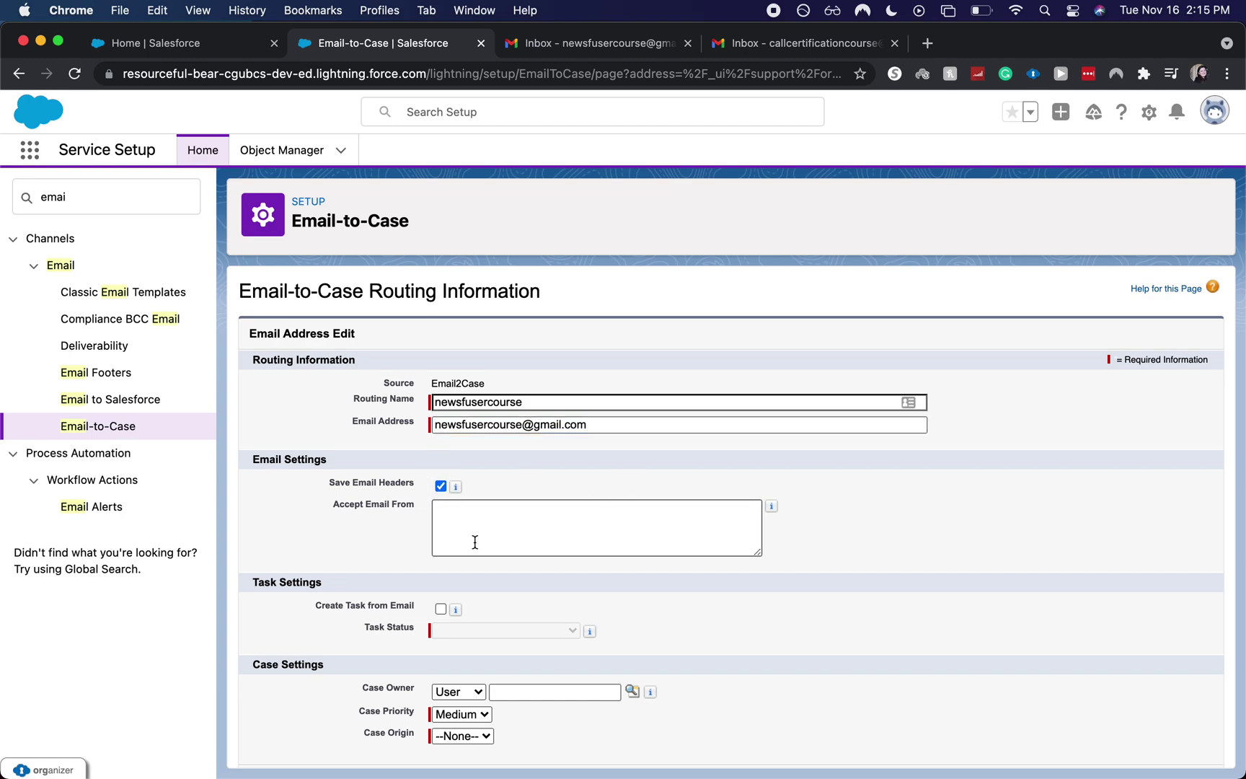
pyautogui.scroll(-1, 558, 445)
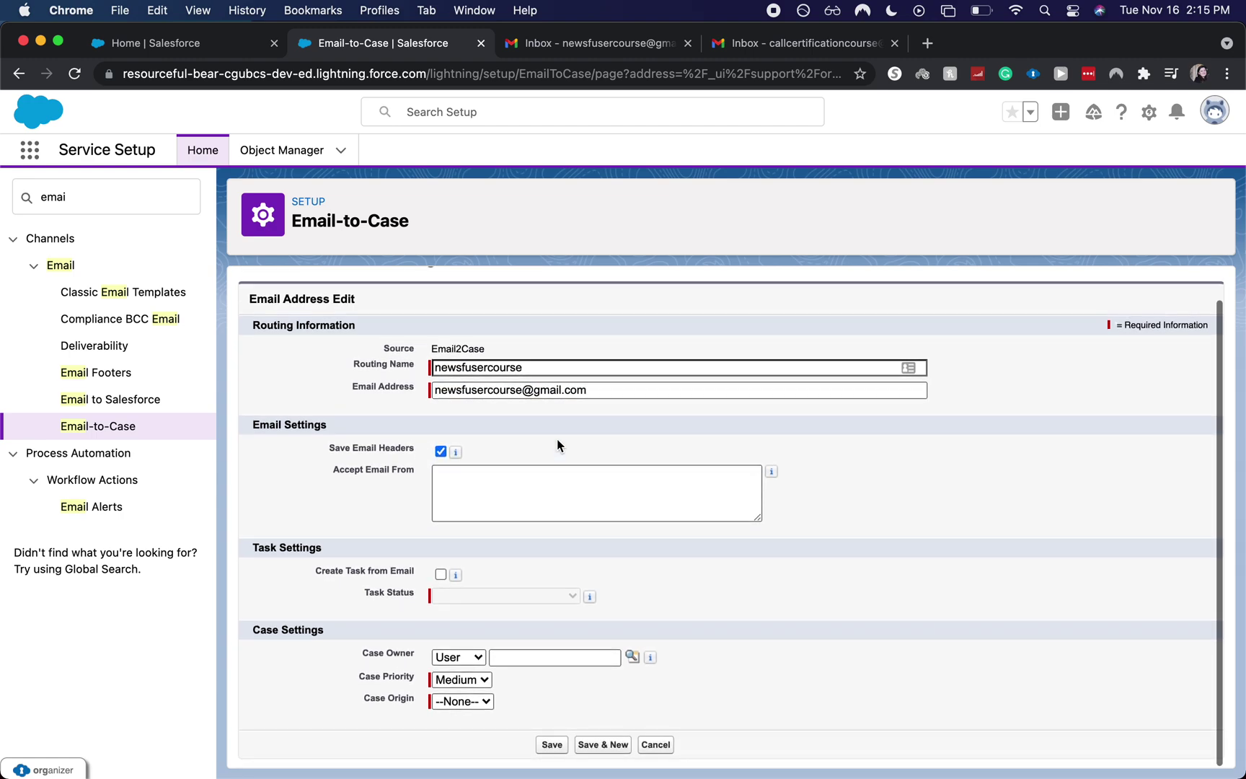
pyautogui.click(440, 574)
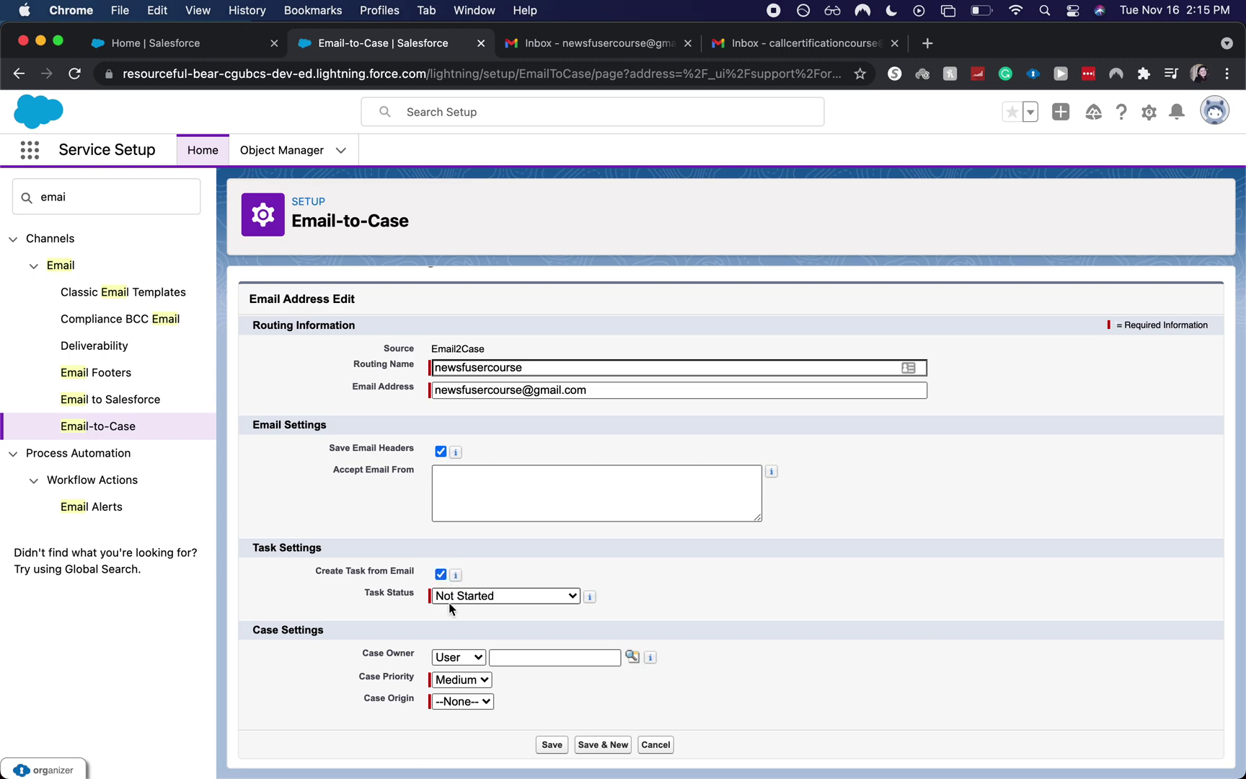
pyautogui.click(448, 601)
pyautogui.click(727, 623)
pyautogui.click(630, 657)
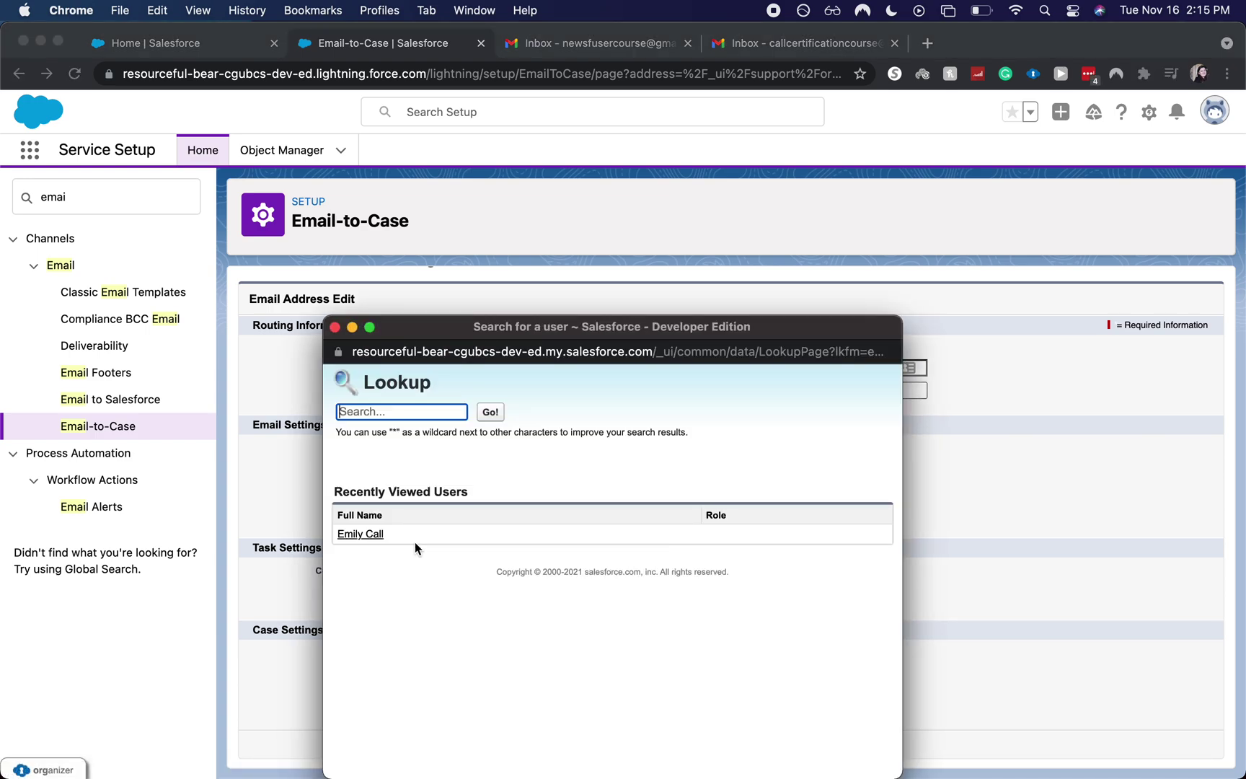
# - Assign the listed user as case owner and keep case priority at Medium
pyautogui.click(375, 536)
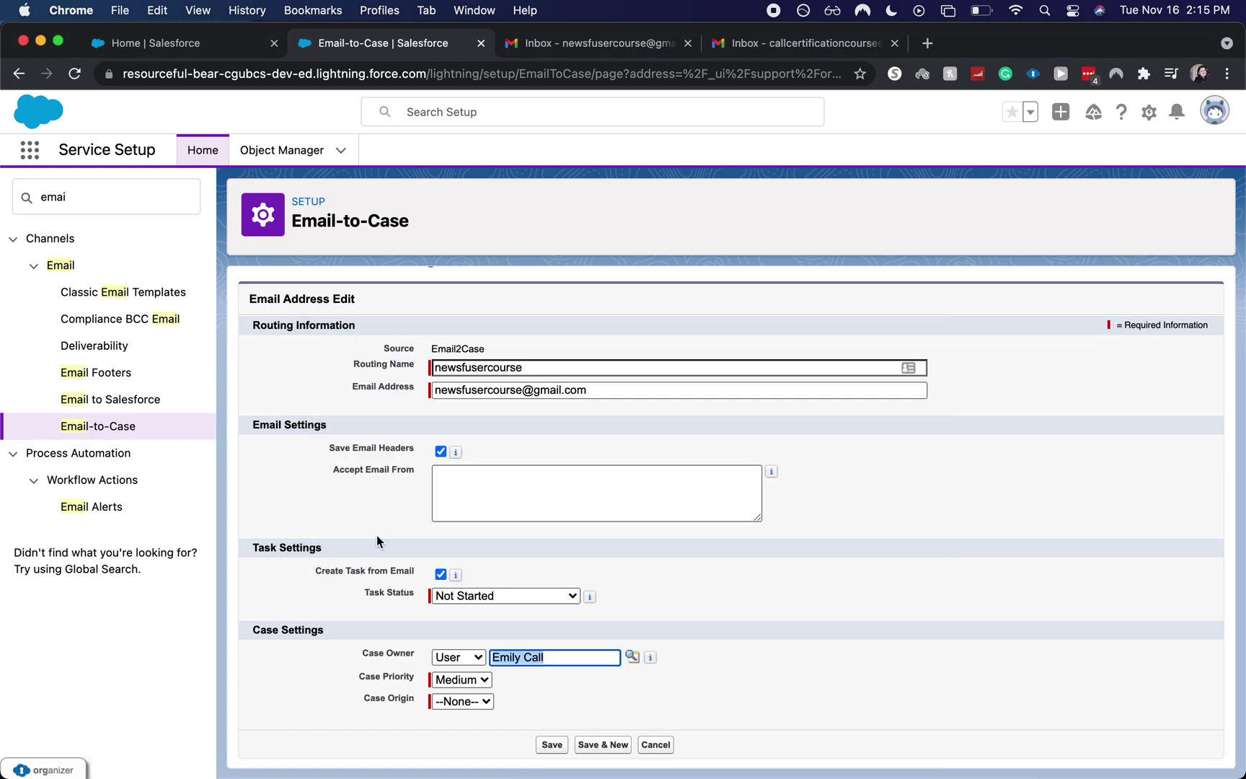
pyautogui.click(589, 707)
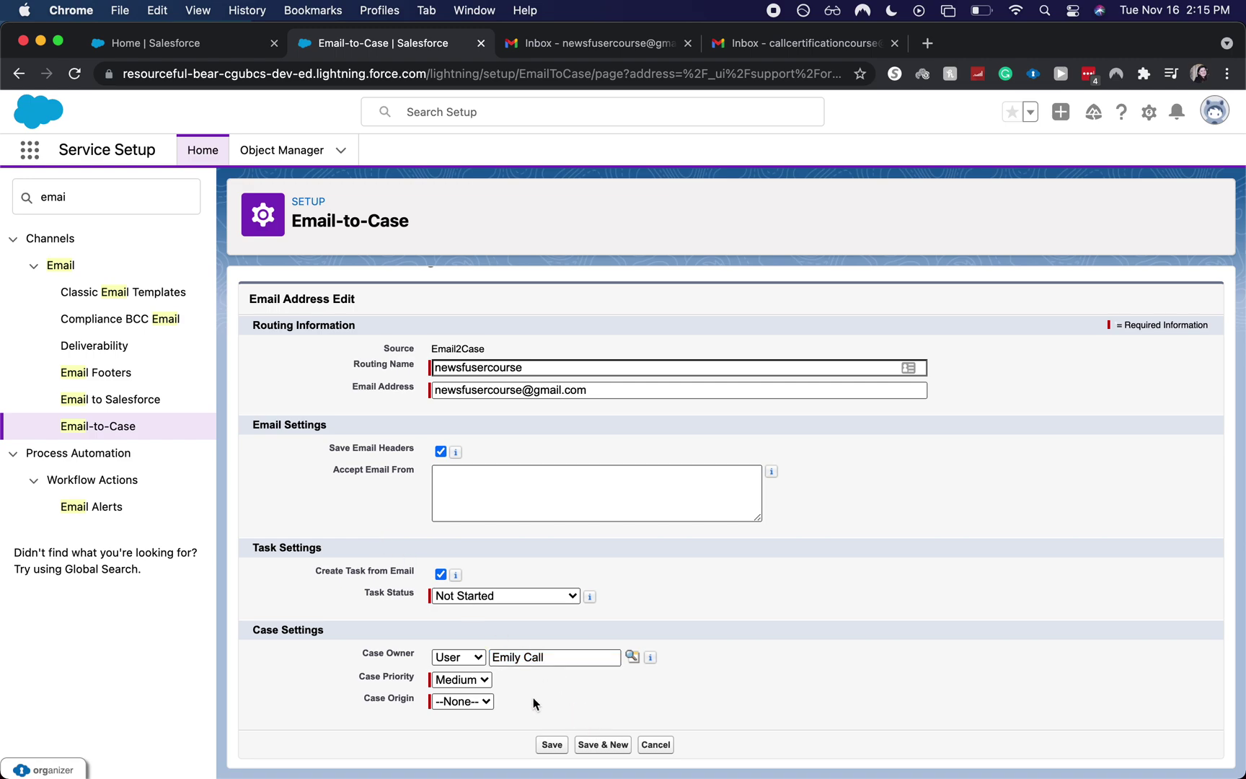
pyautogui.click(462, 680)
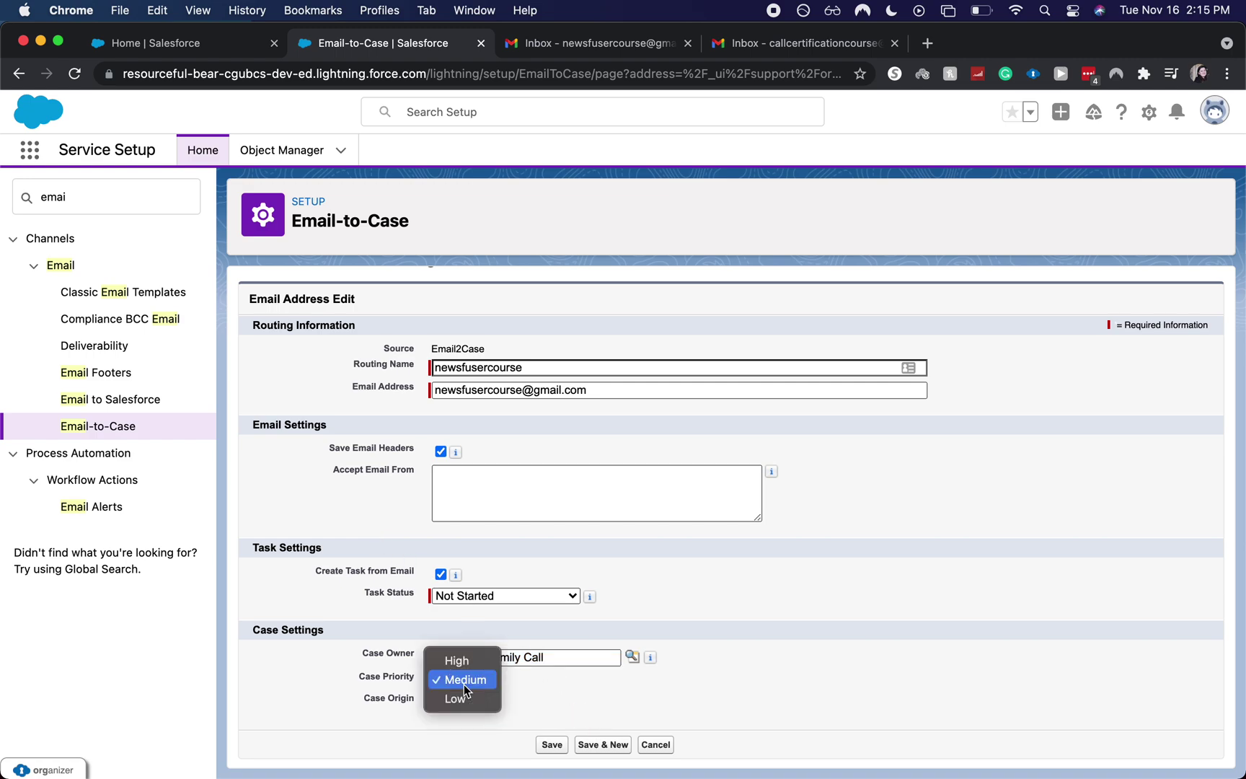
pyautogui.click(565, 715)
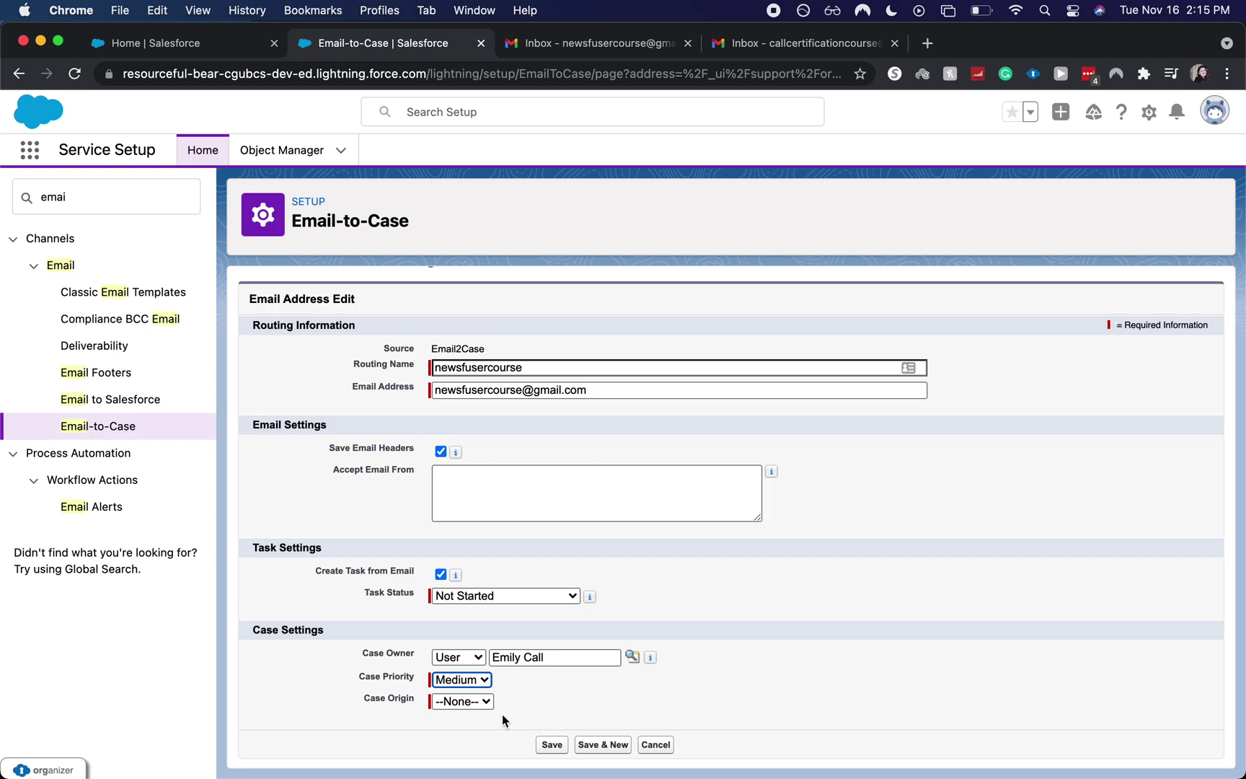
# - Set Case Origin to Email, save, and accept the verification notice
pyautogui.click(484, 704)
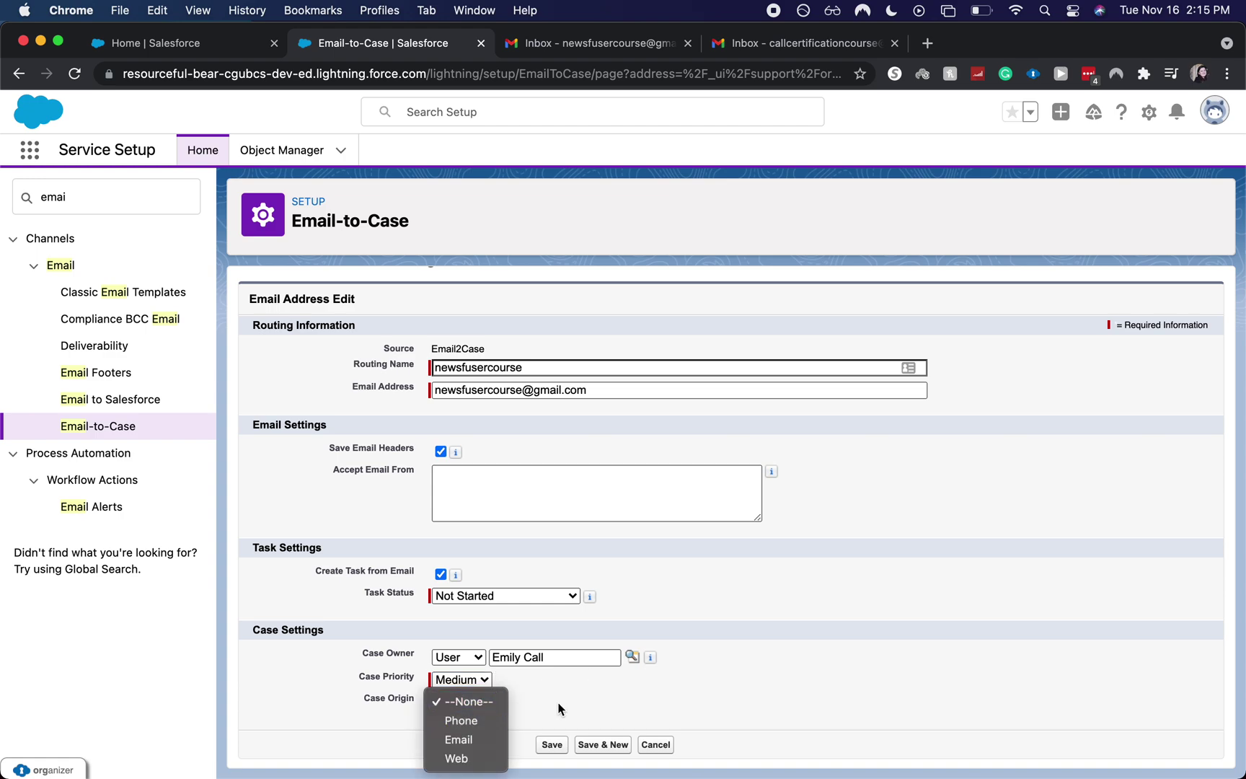
pyautogui.click(474, 732)
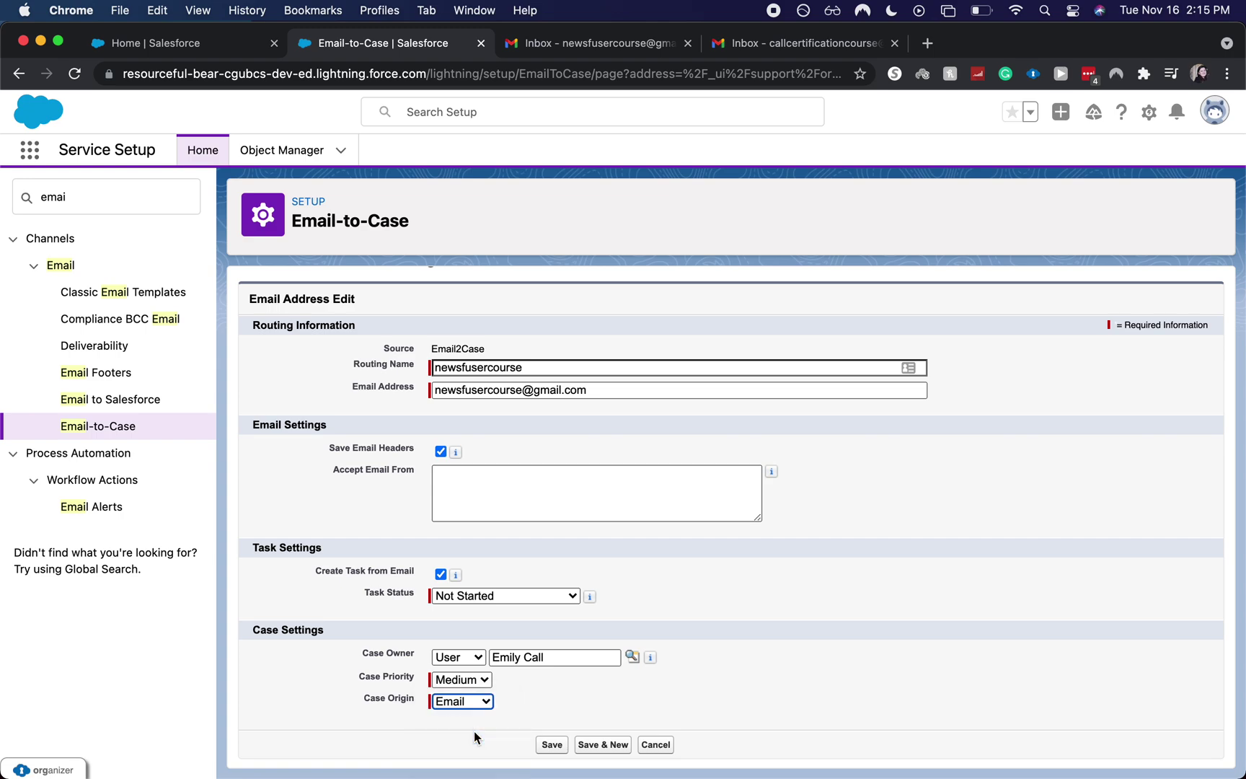
pyautogui.click(468, 701)
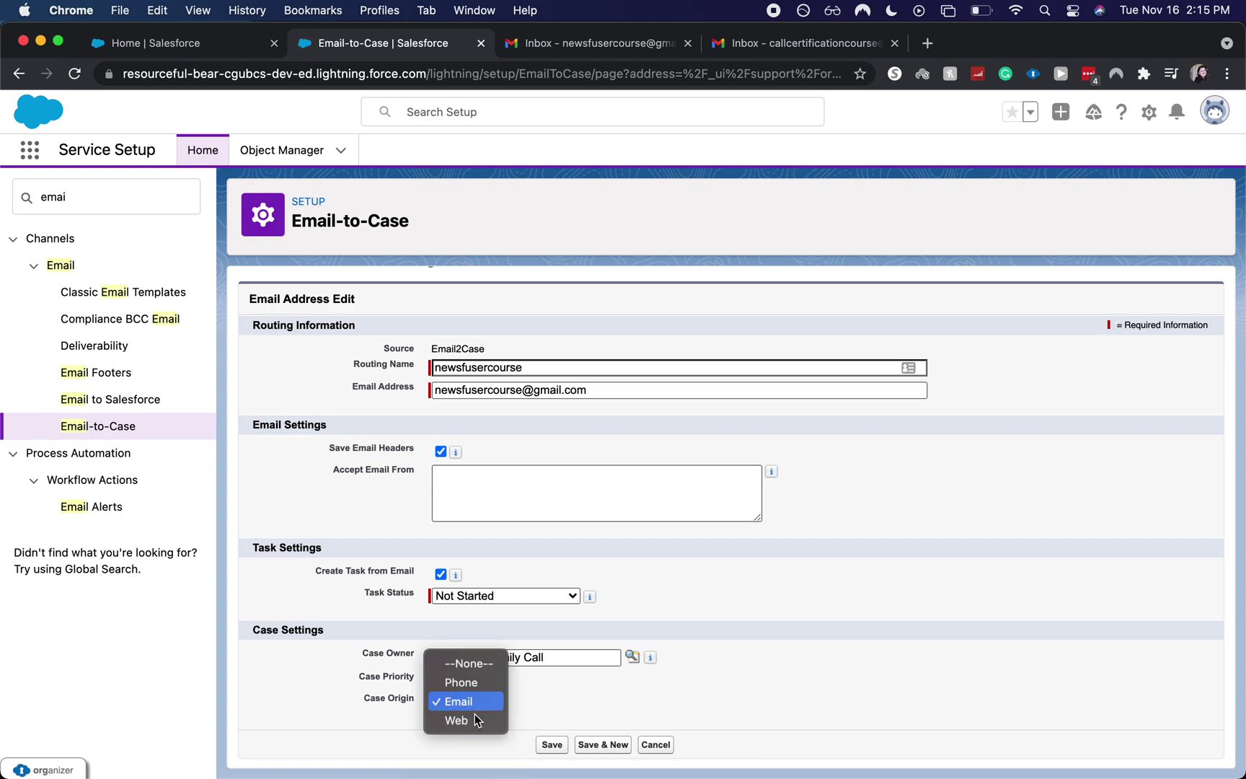
pyautogui.click(619, 676)
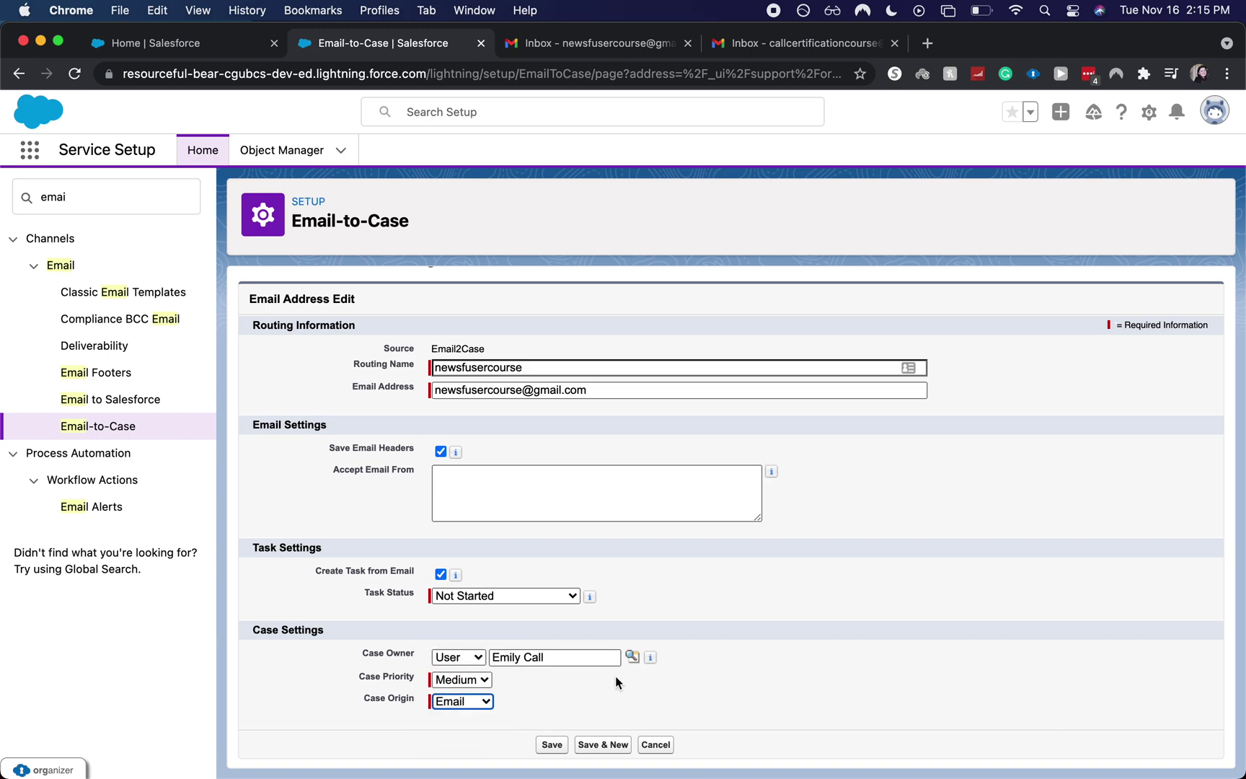
pyautogui.click(550, 744)
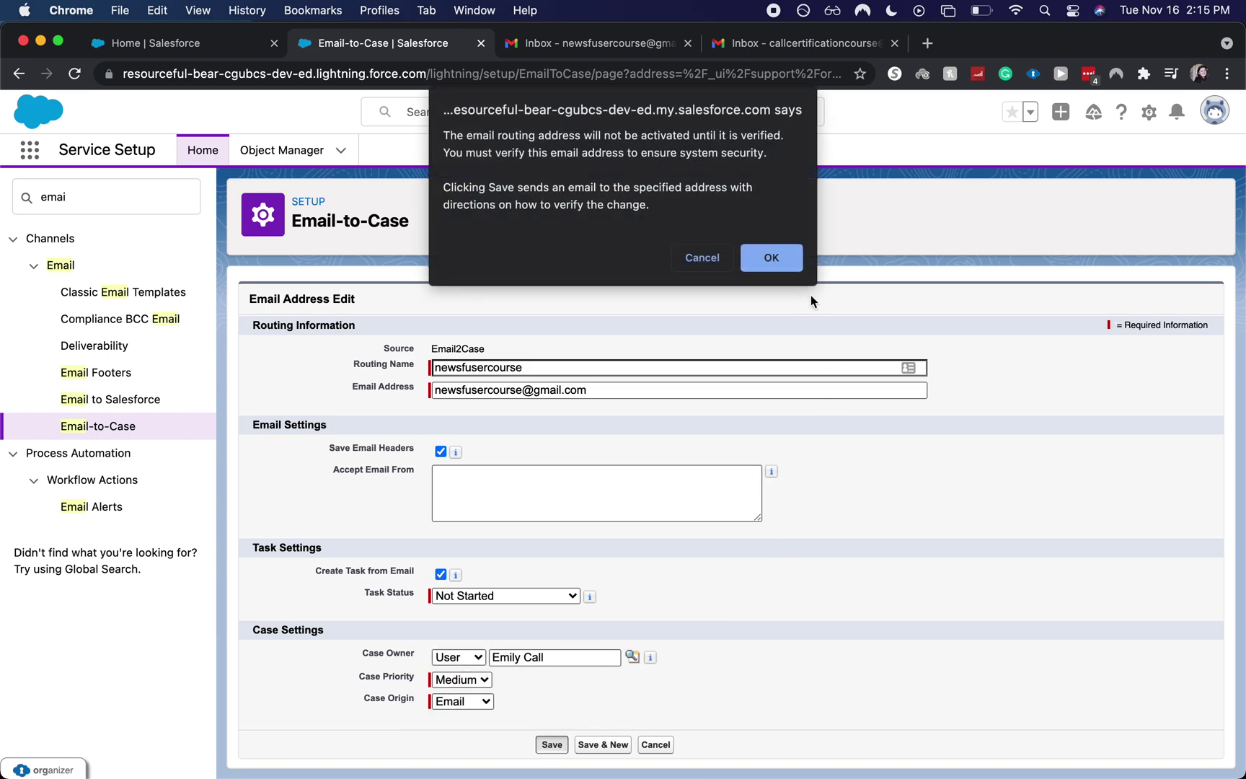
pyautogui.click(778, 258)
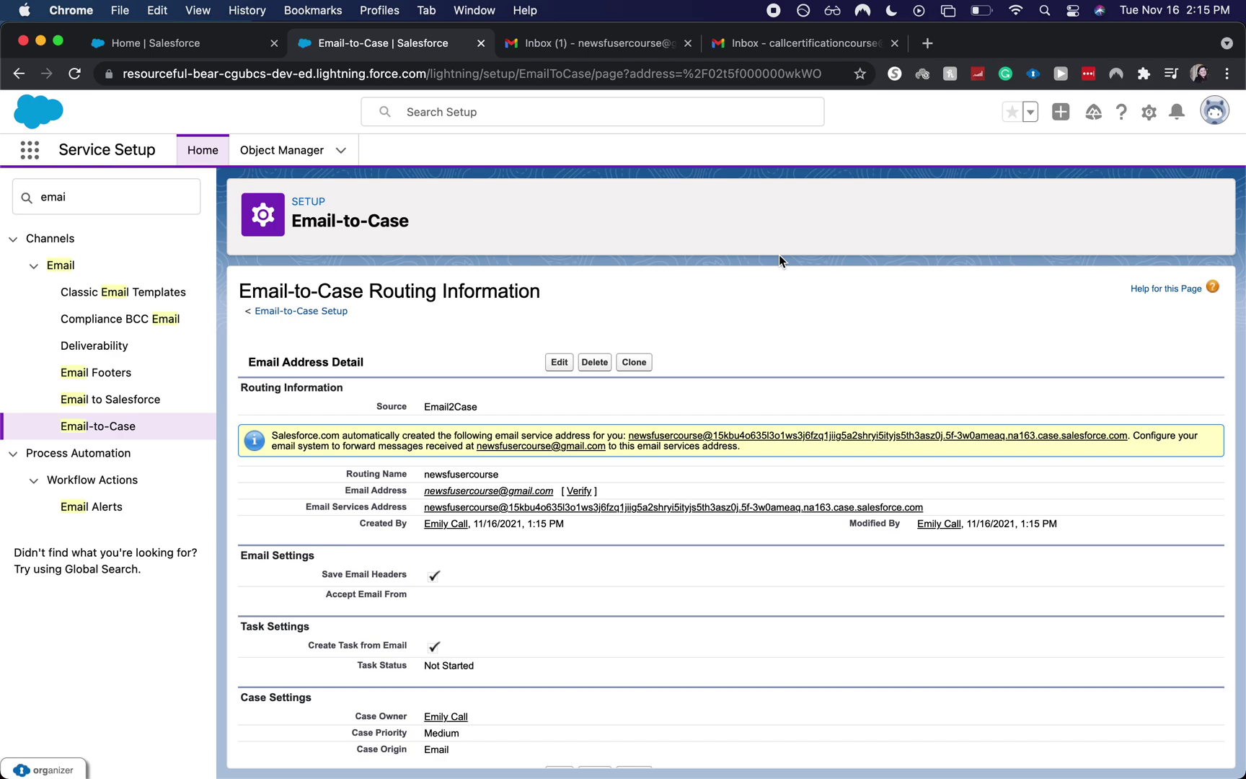
pyautogui.click(641, 49)
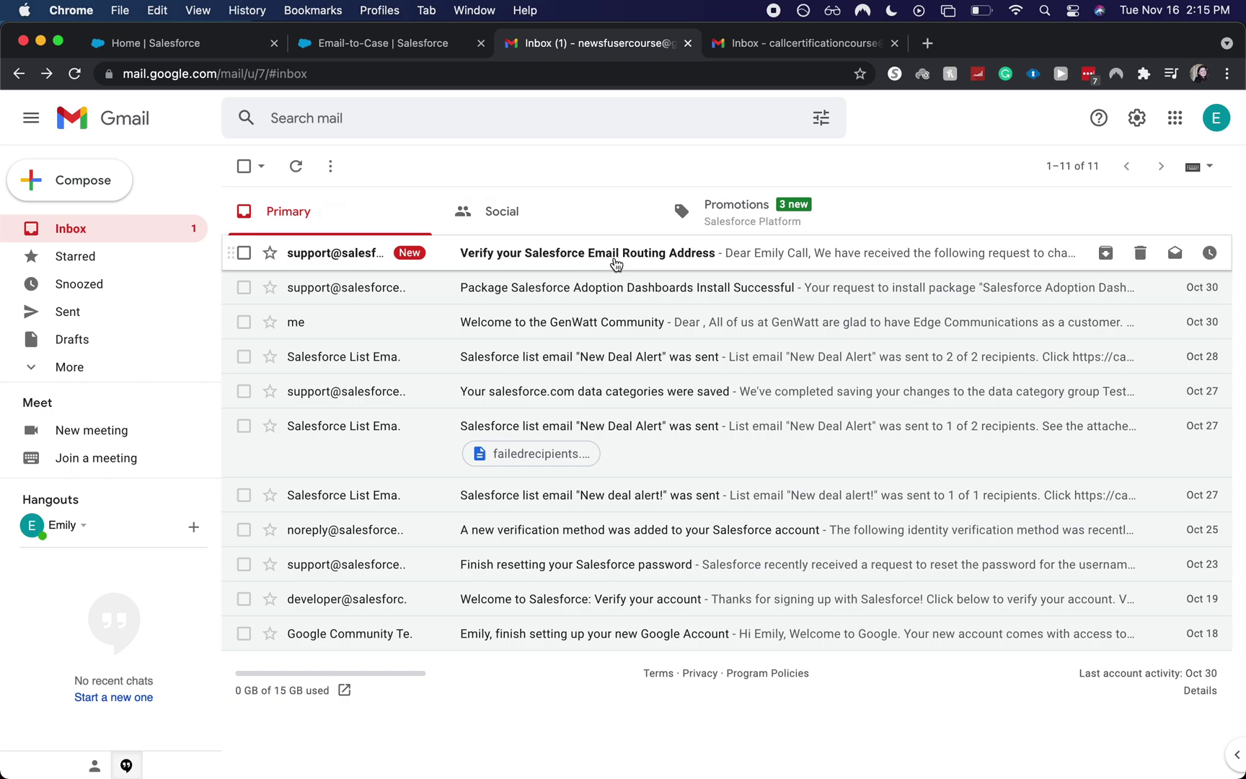
# - Verify the routing address via the link in the Salesforce verification email
pyautogui.click(616, 261)
pyautogui.scroll(-2, 587, 505)
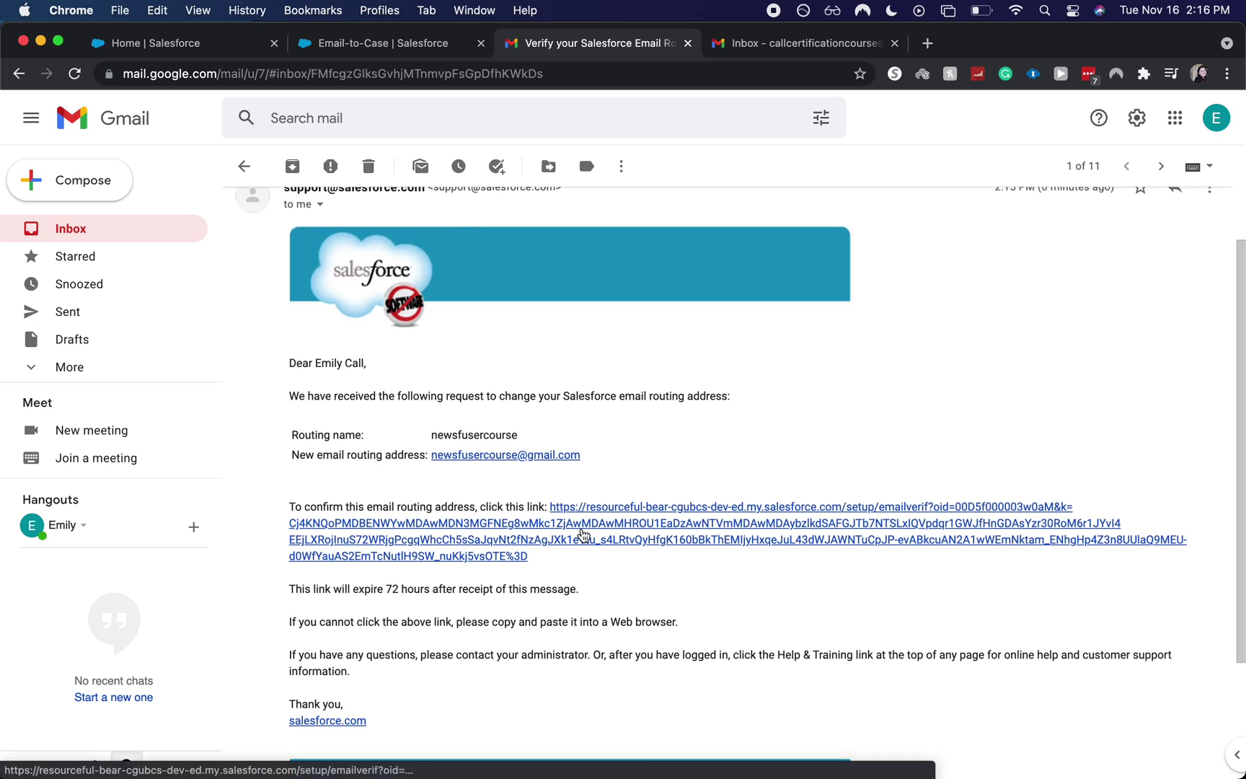
pyautogui.click(582, 533)
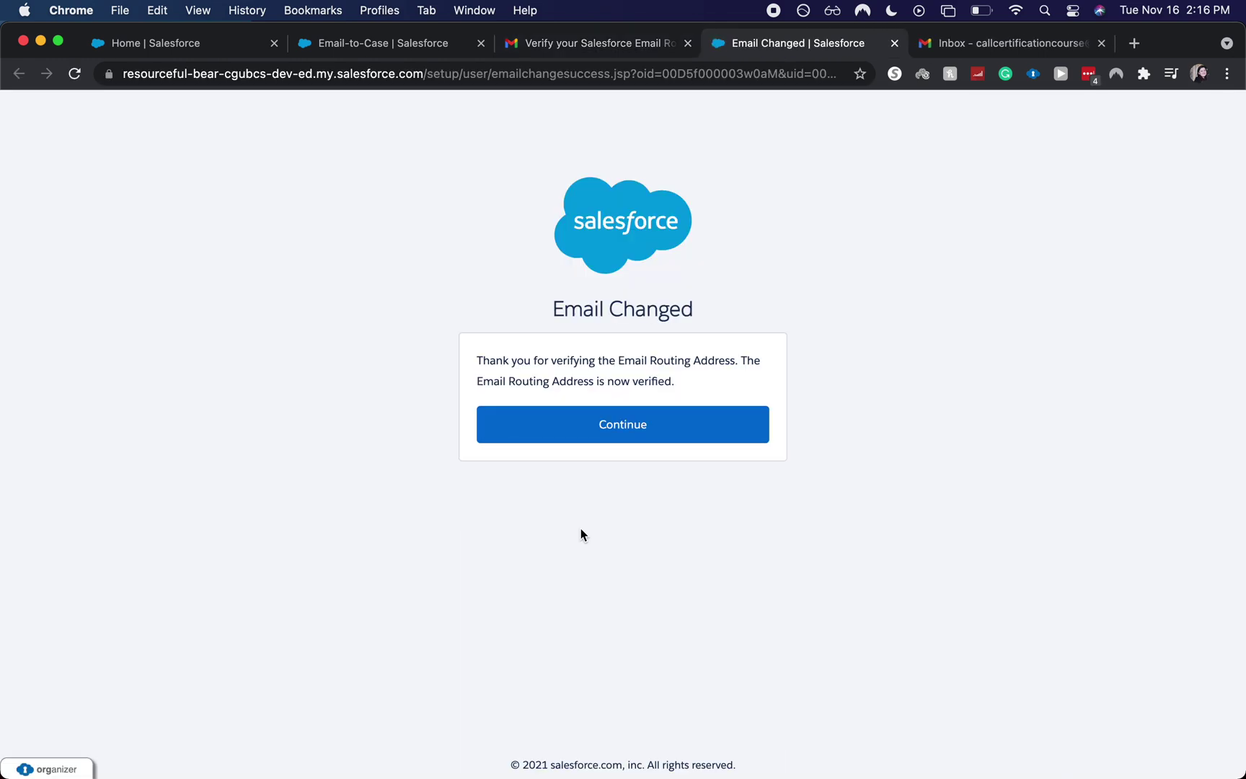
pyautogui.click(595, 430)
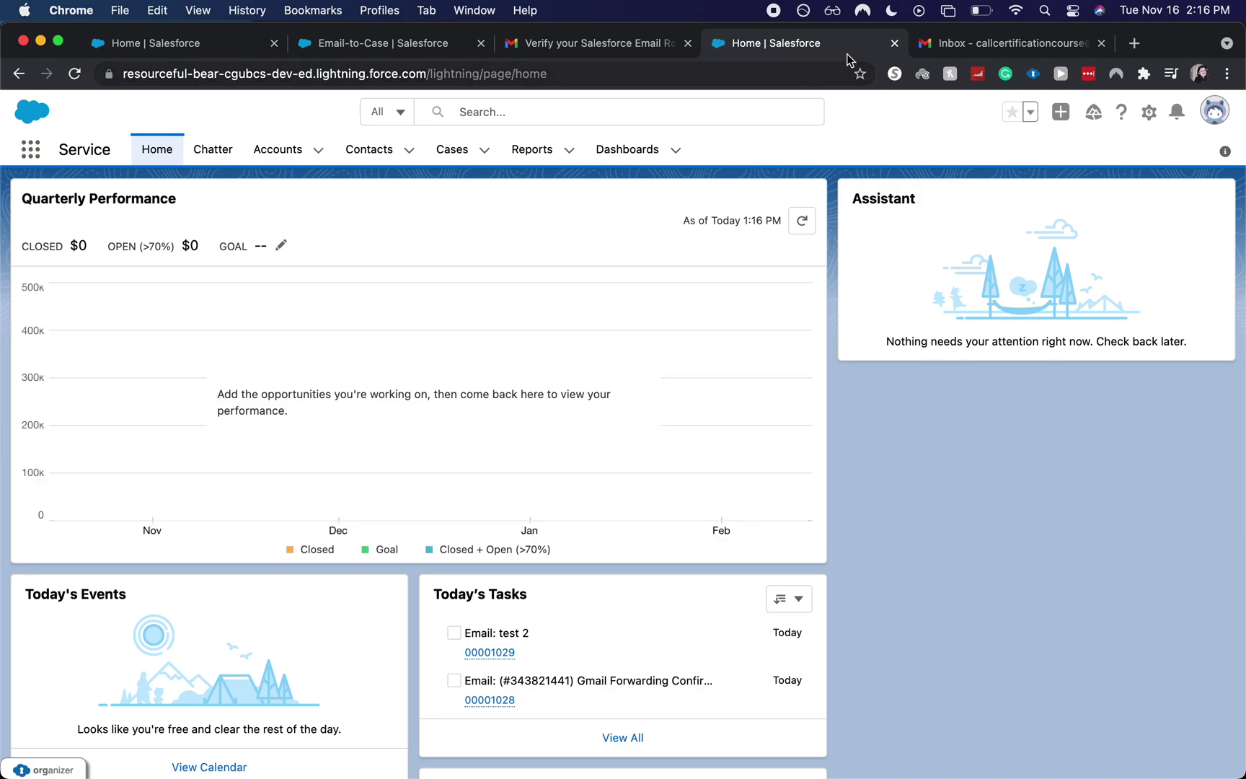
pyautogui.click(894, 43)
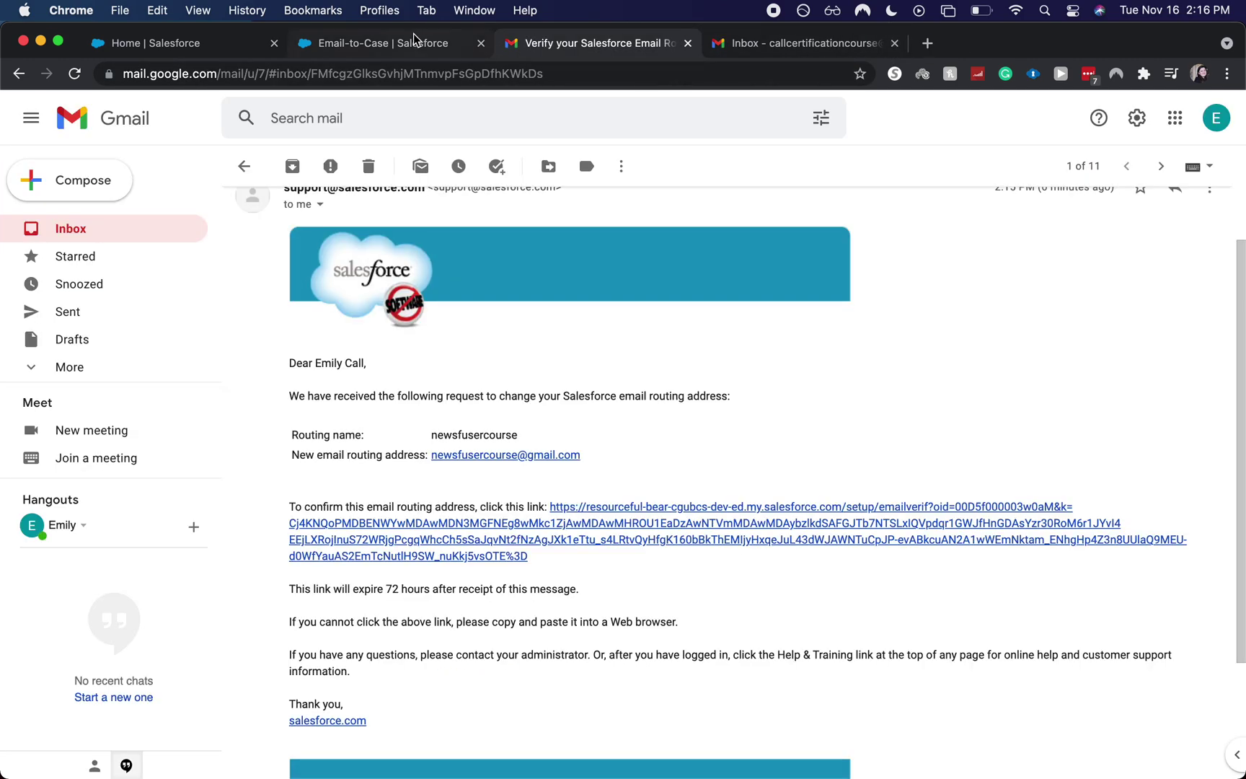
pyautogui.click(153, 228)
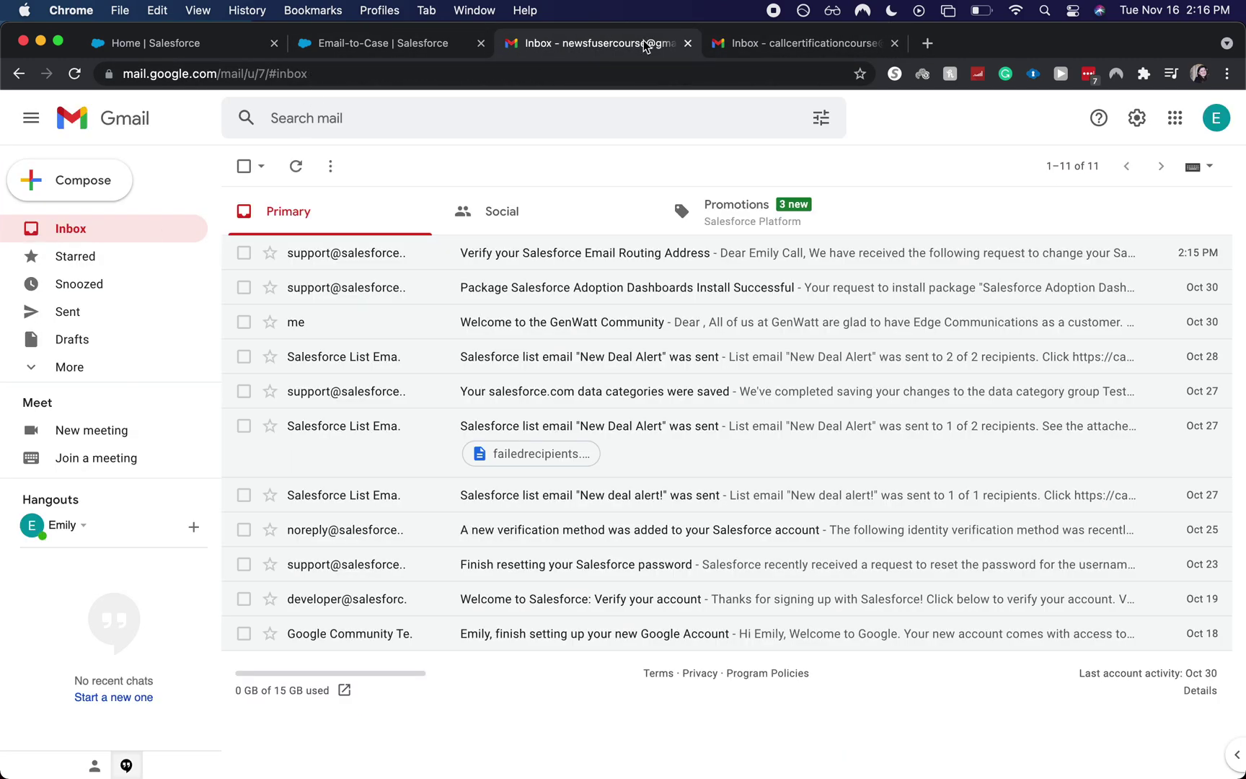
pyautogui.click(375, 43)
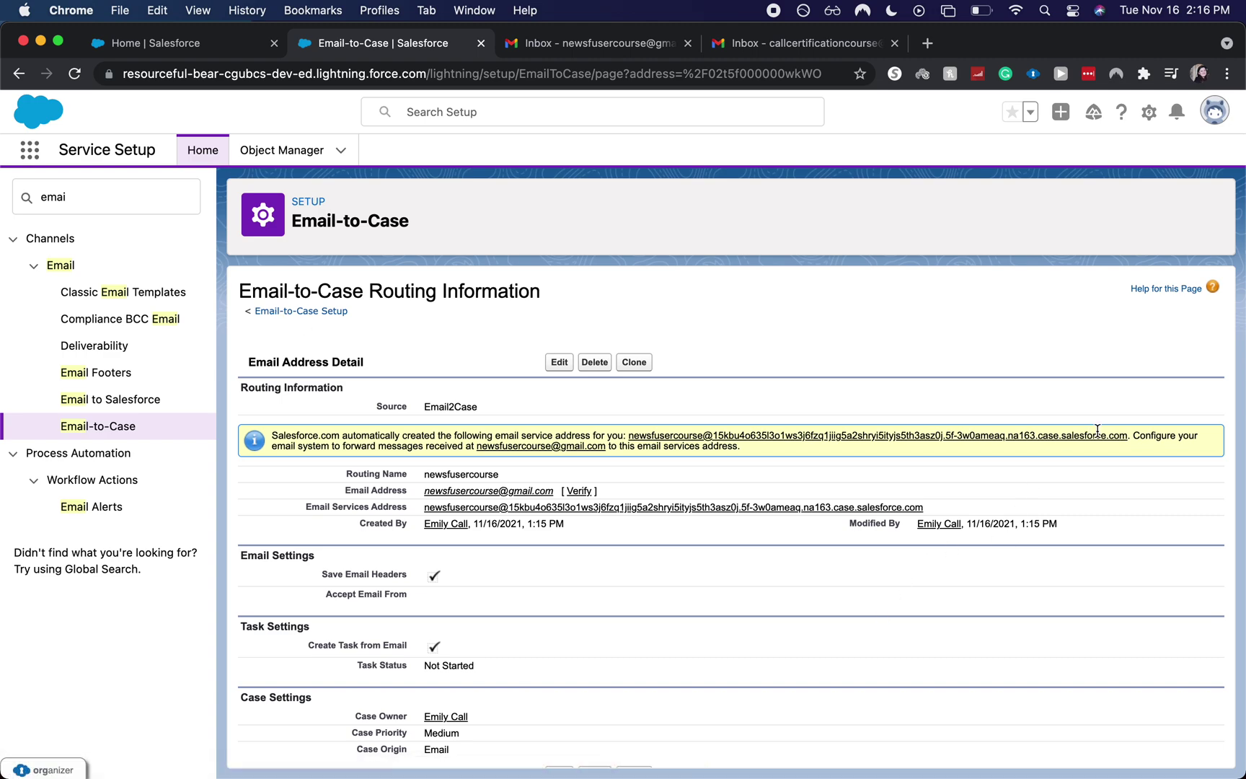
# - Select and copy the generated email services address from the yellow info box
pyautogui.moveTo(1124, 438); pyautogui.dragTo(630, 431)
pyautogui.press('super+c')
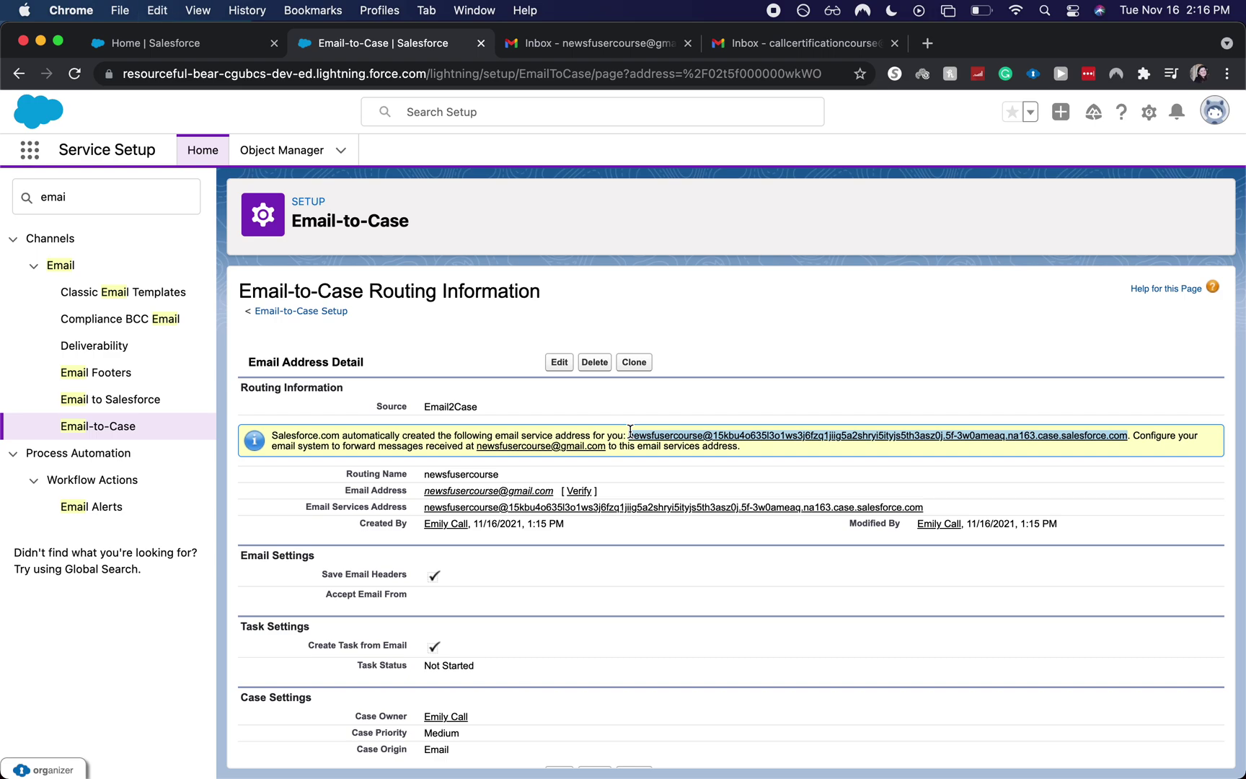
pyautogui.moveTo(630, 431); pyautogui.dragTo(630, 430)
pyautogui.click(779, 375)
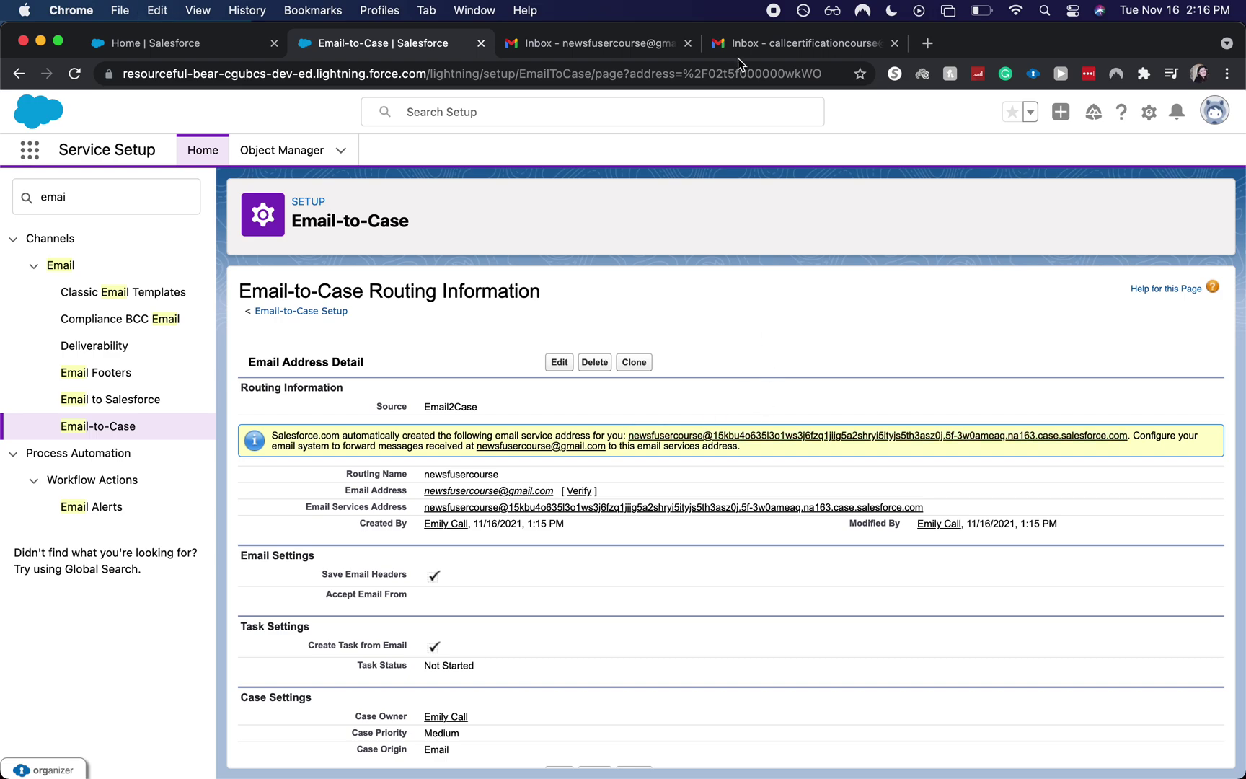
# - Open Gmail's full settings on the Forwarding and POP/IMAP page
pyautogui.click(598, 43)
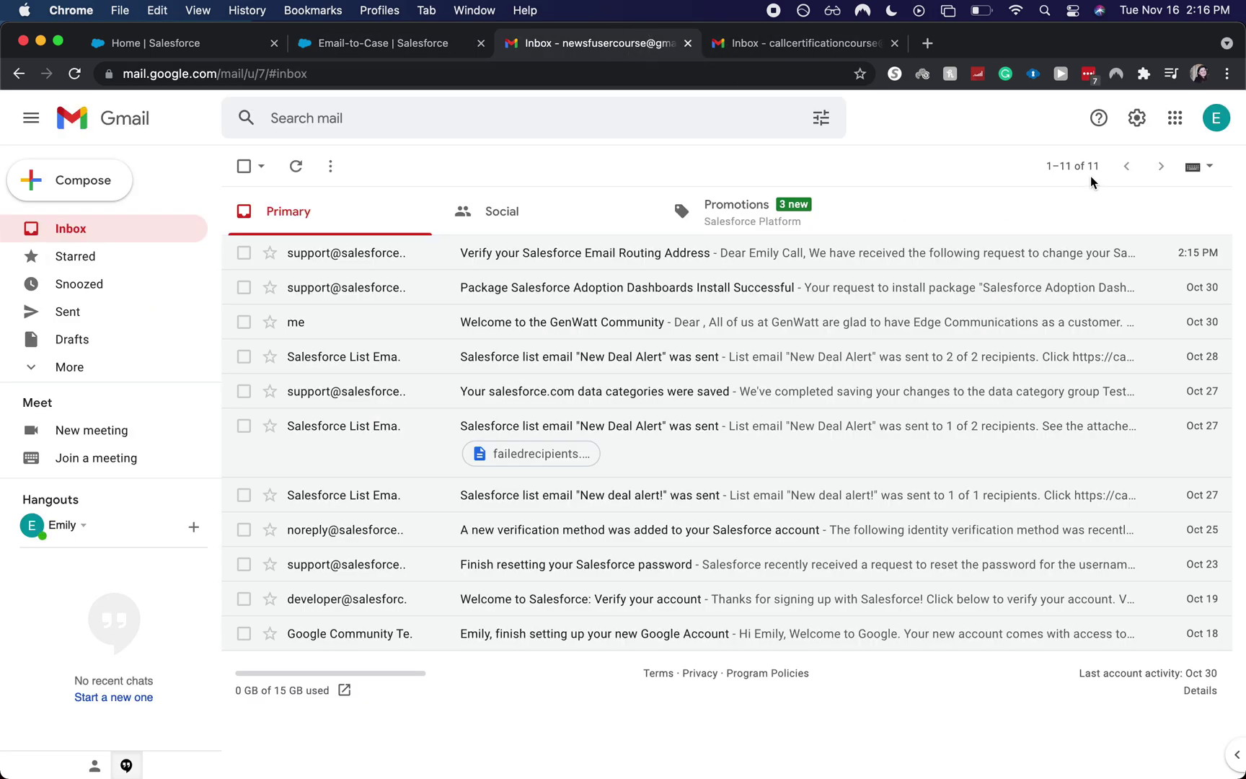
pyautogui.click(1175, 118)
pyautogui.click(1137, 119)
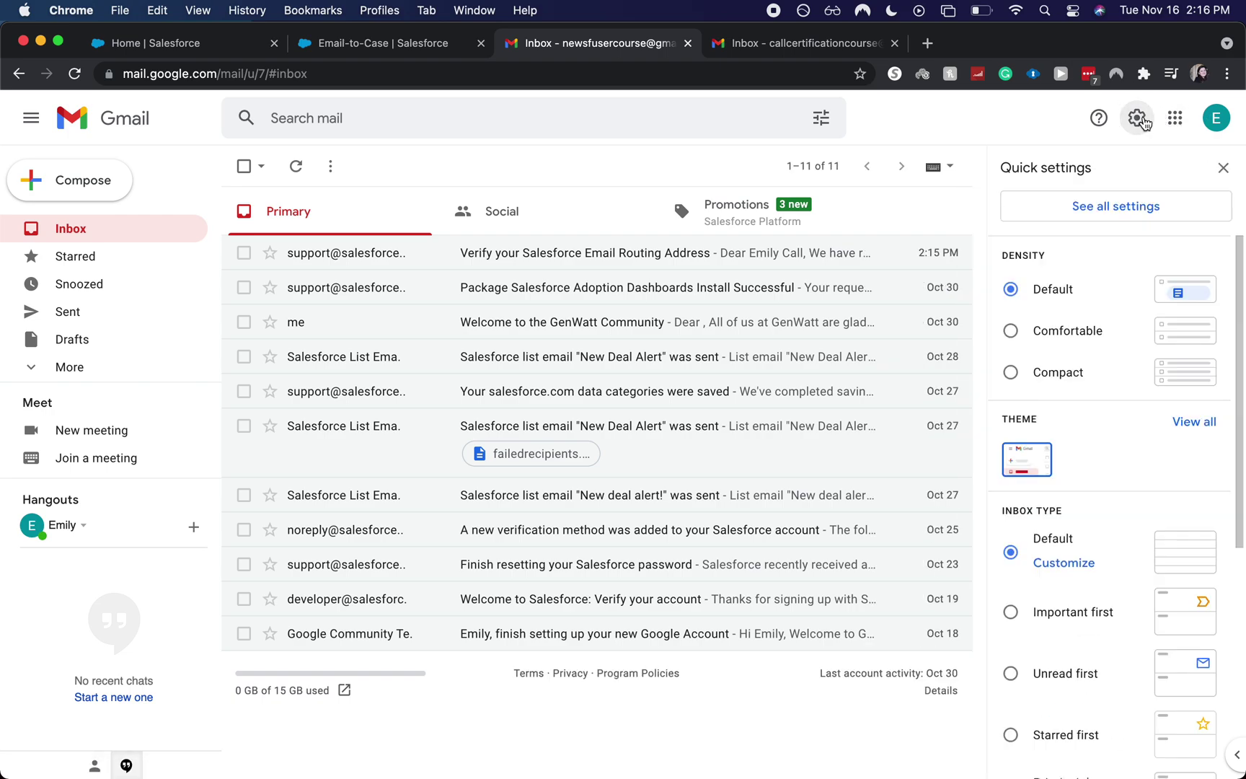
pyautogui.click(1112, 202)
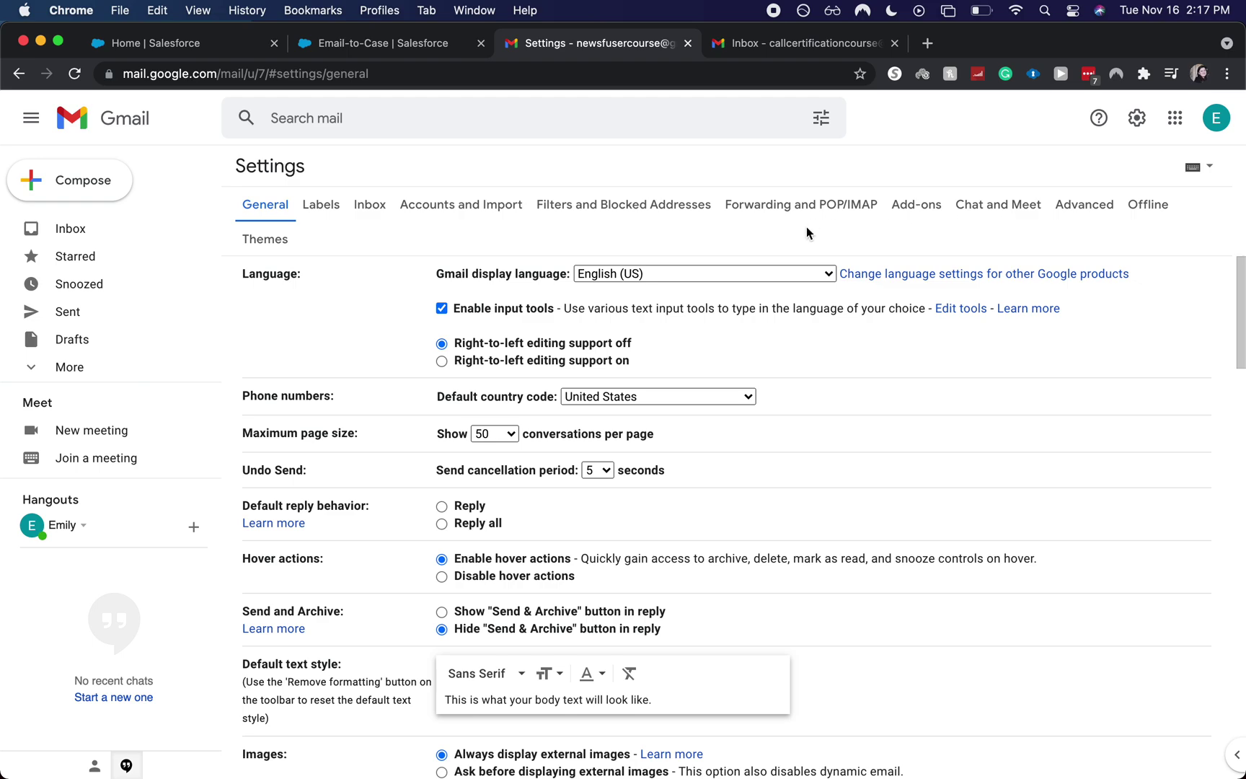
pyautogui.click(734, 209)
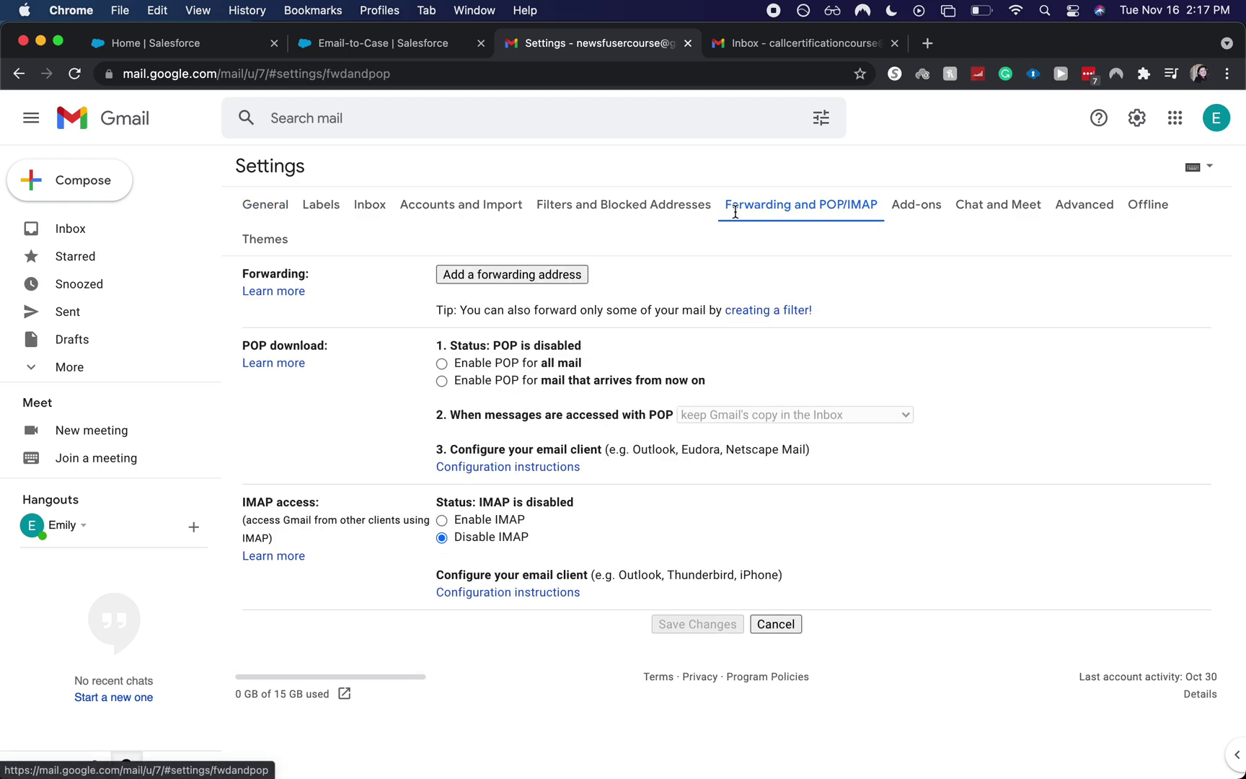
# - Add the pasted Salesforce email services address as a forwarding address and proceed
pyautogui.click(567, 276)
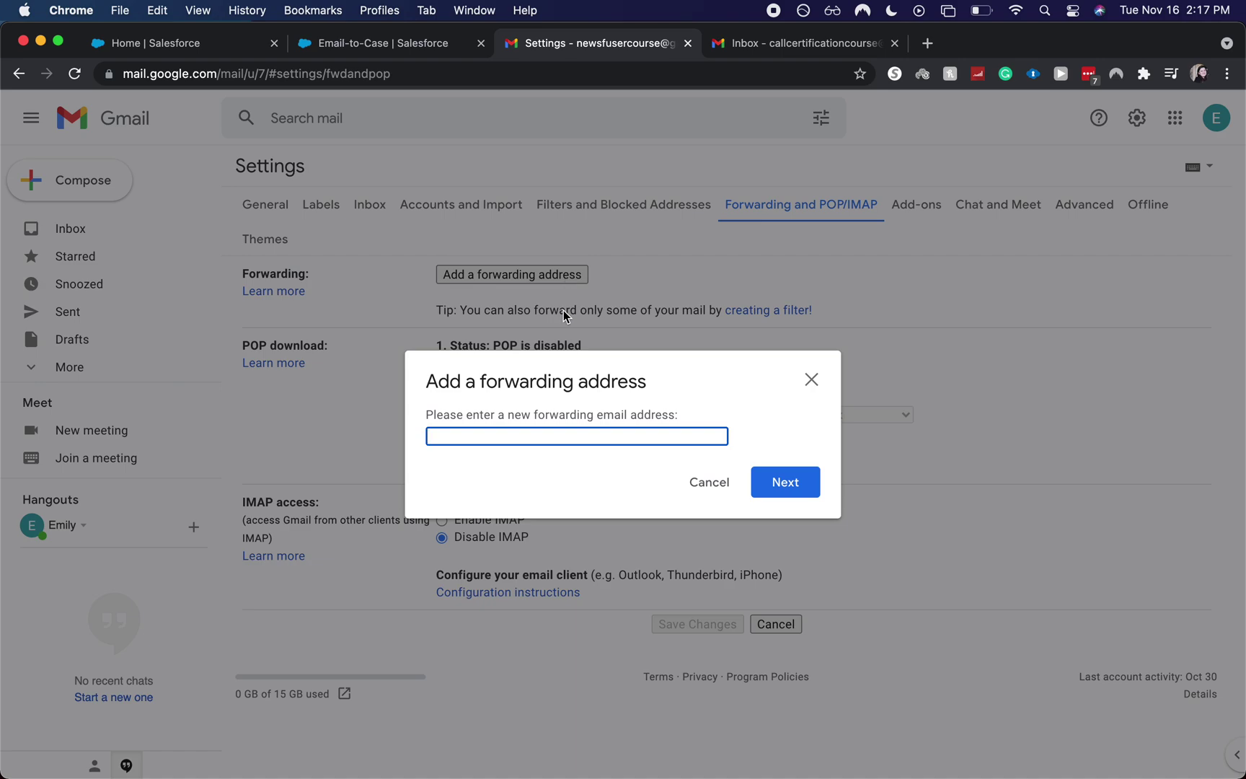
pyautogui.click(331, 45)
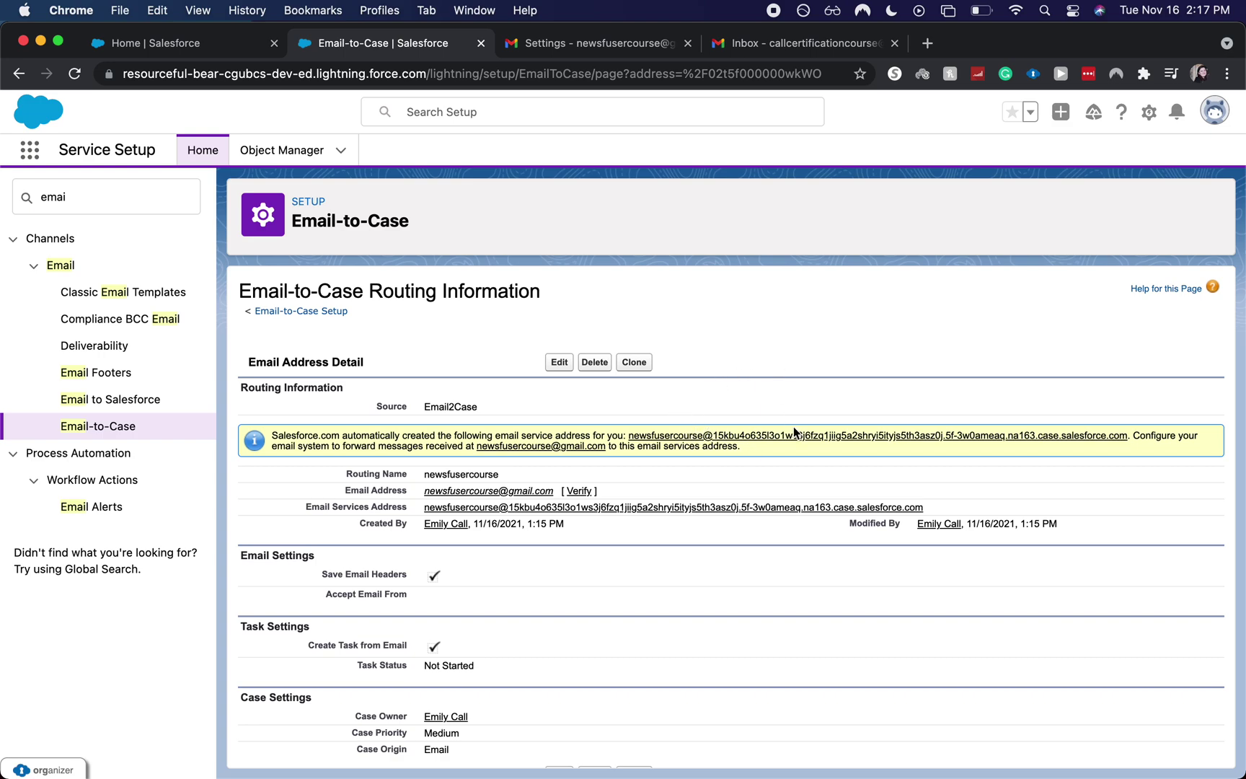
pyautogui.click(534, 41)
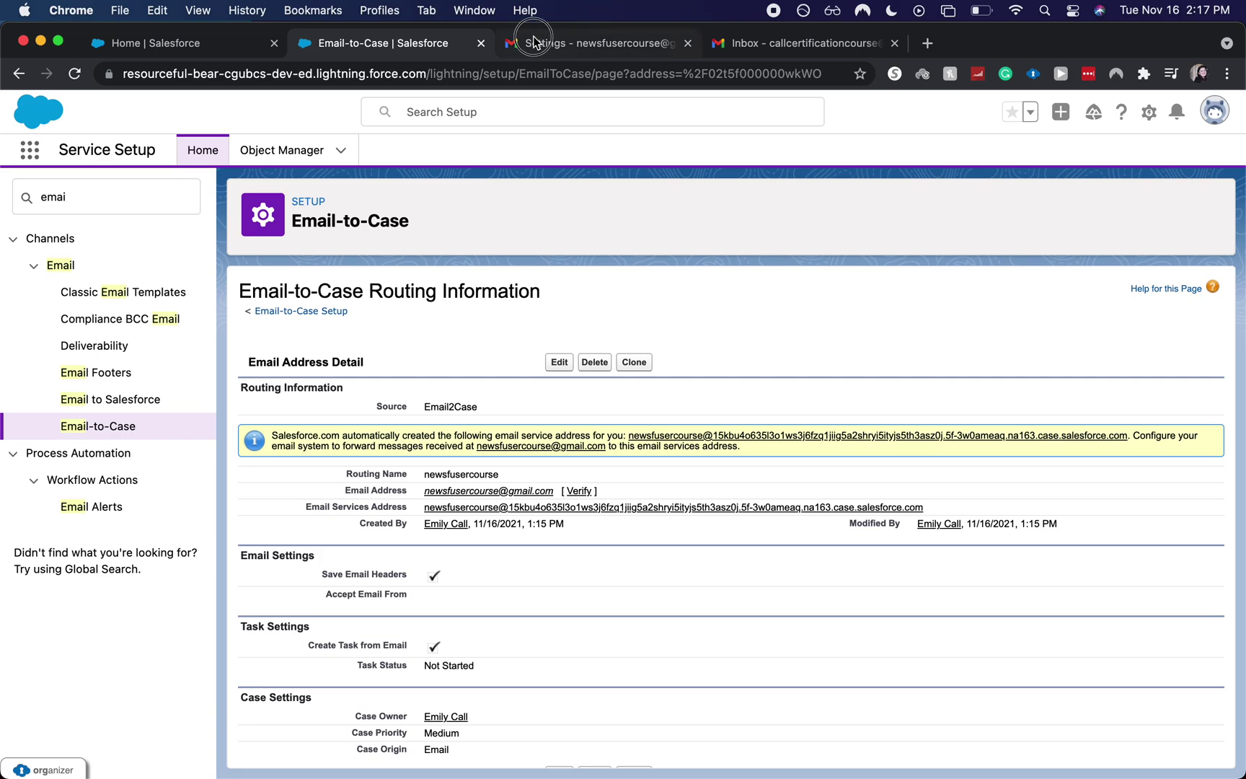
pyautogui.press('super+v')
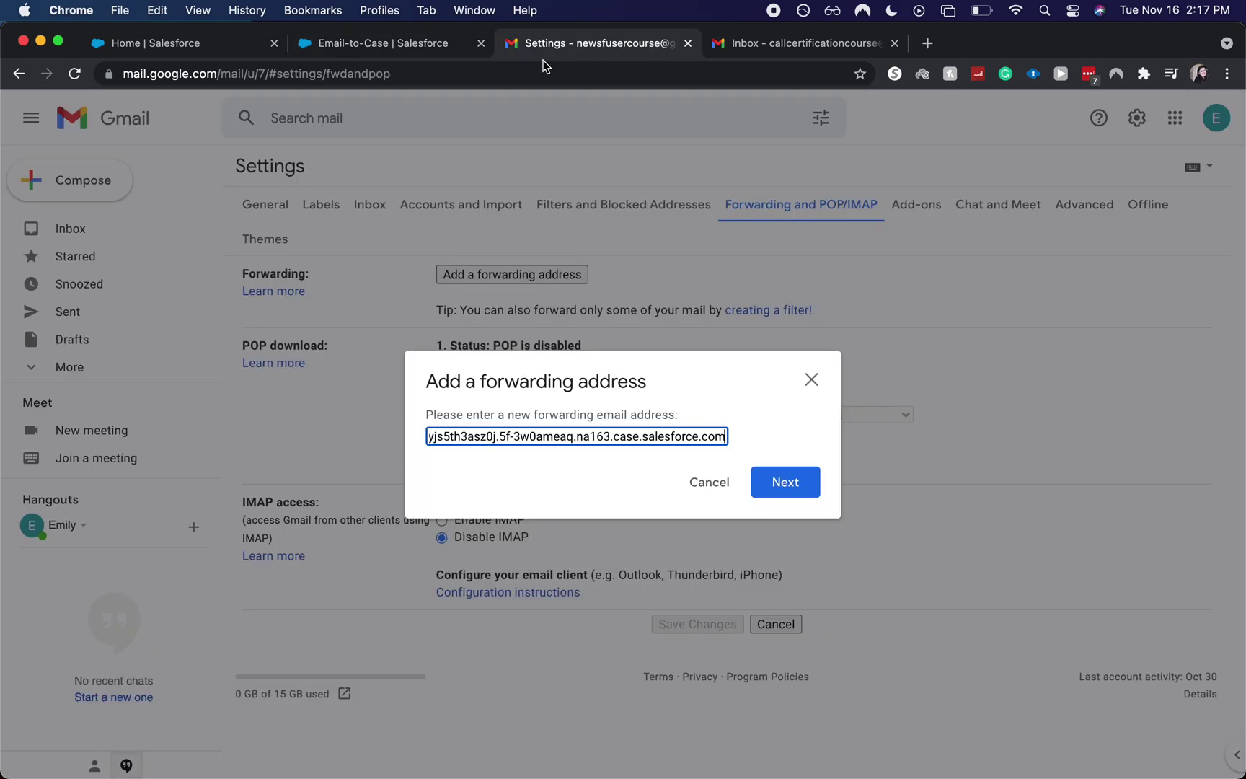
pyautogui.click(785, 482)
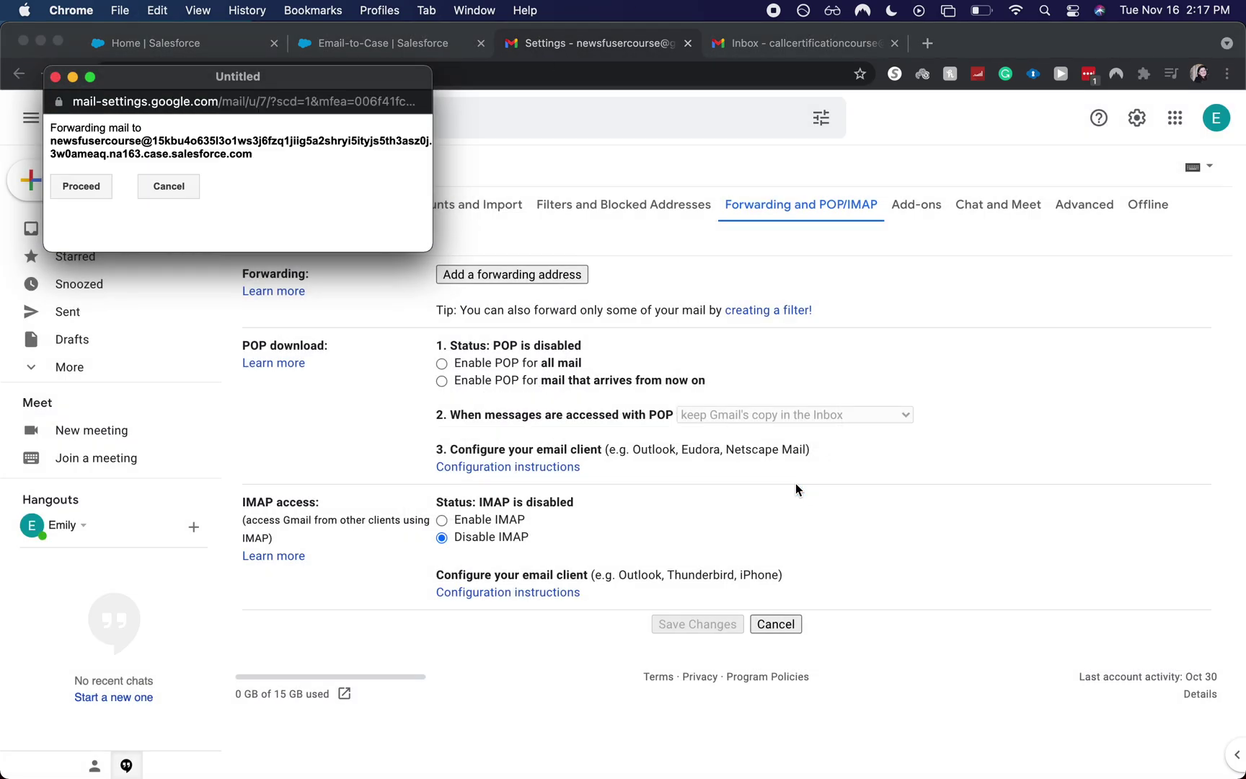
pyautogui.click(77, 186)
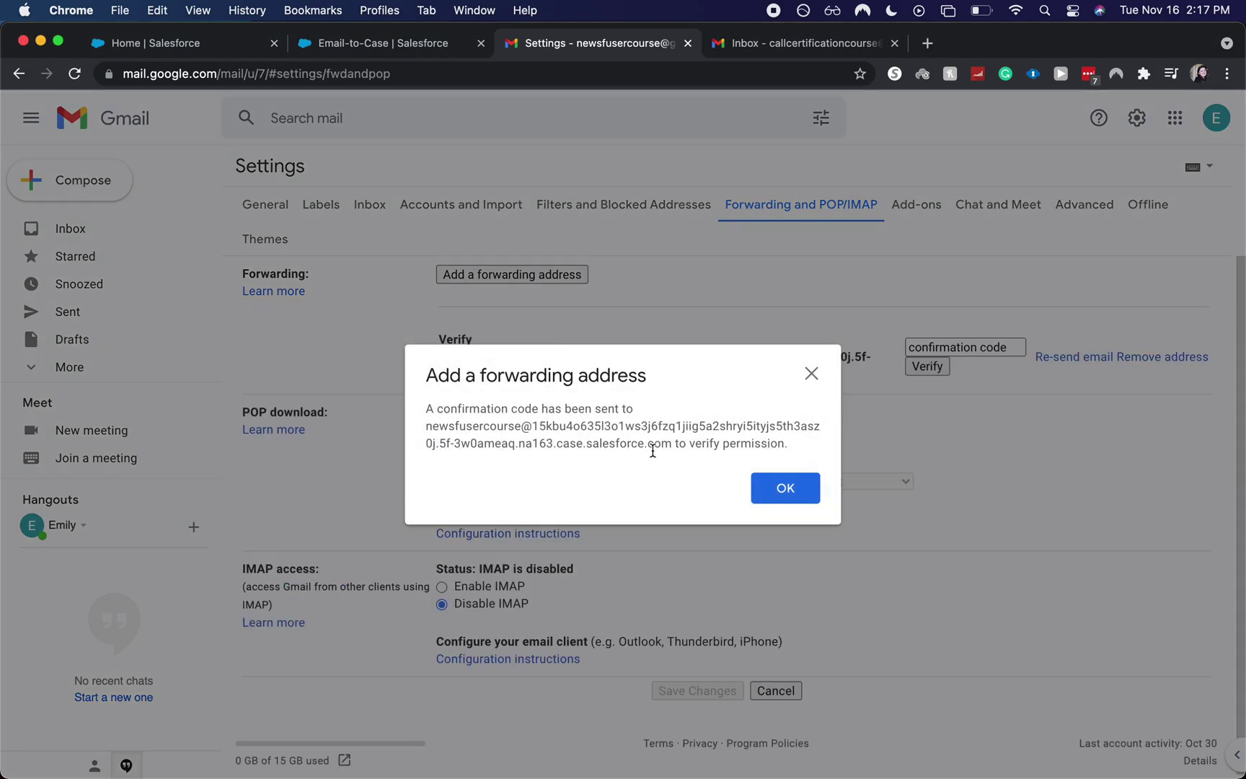
pyautogui.click(766, 497)
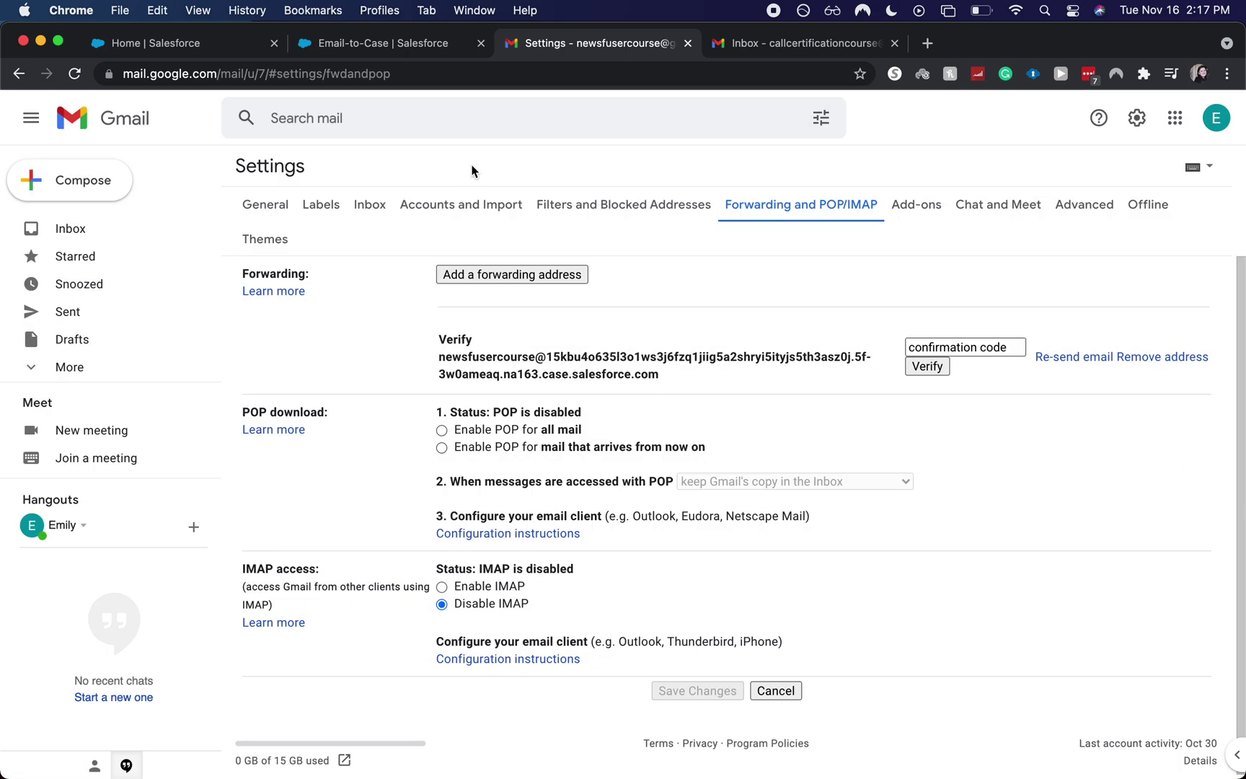
# - Show the Cases list with the All Open Cases view
pyautogui.click(240, 45)
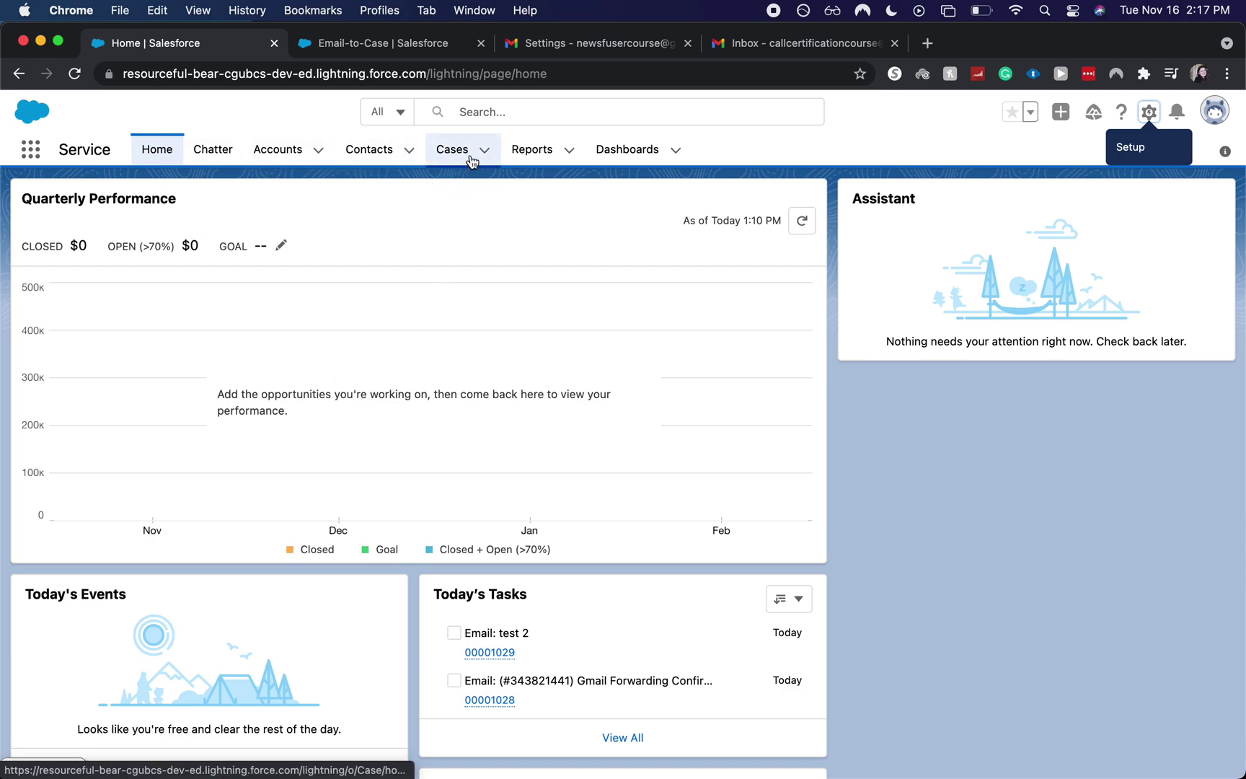
pyautogui.click(454, 152)
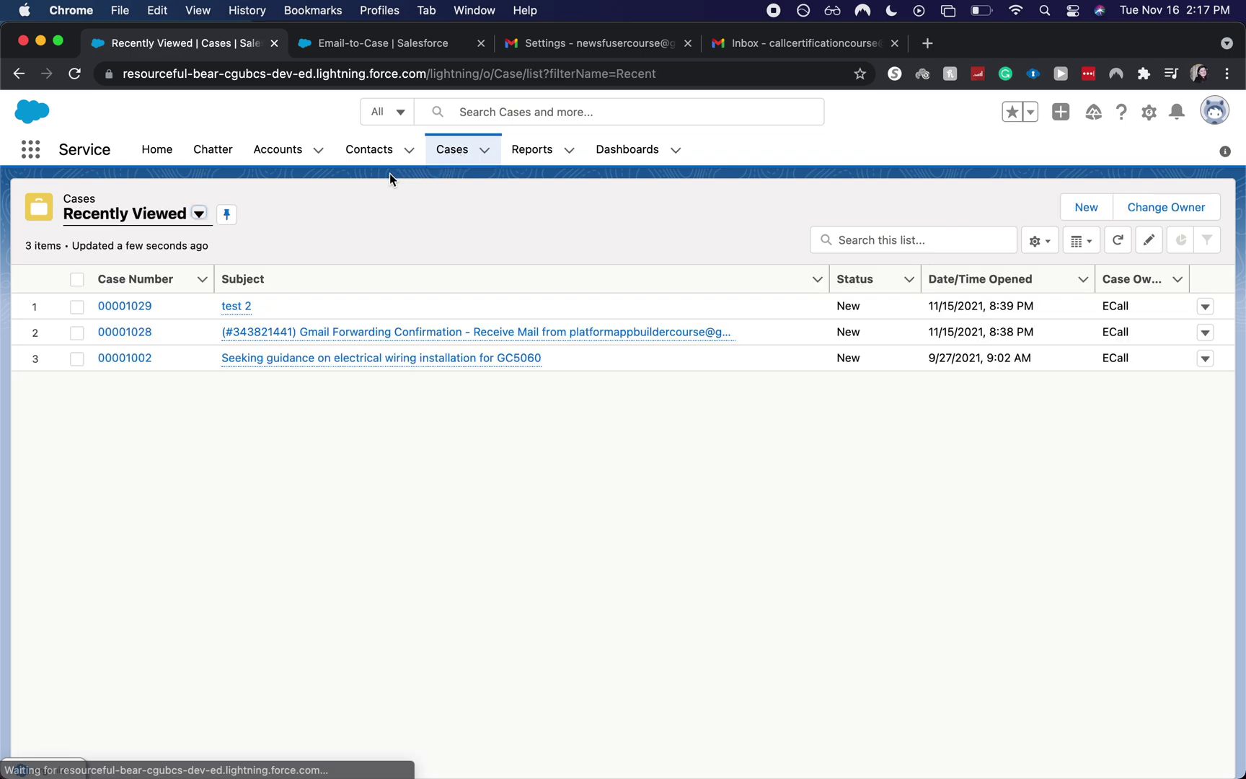
pyautogui.click(198, 214)
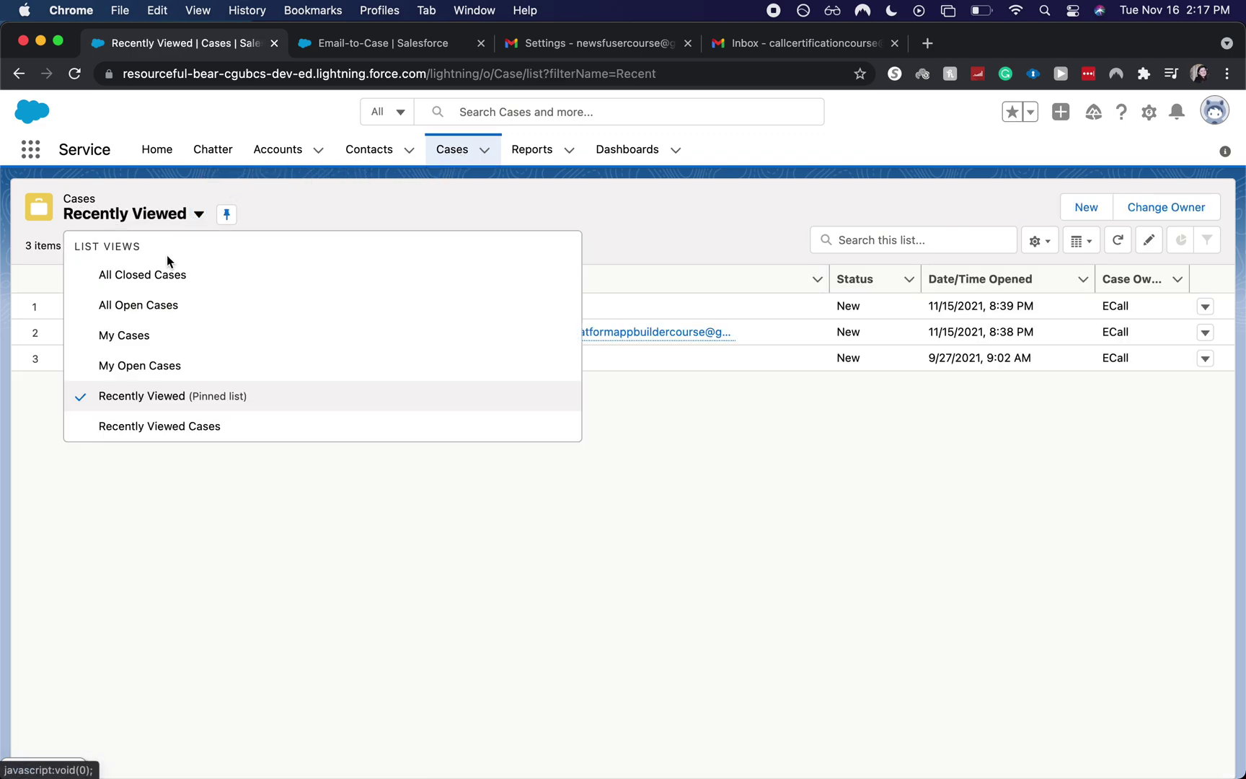
pyautogui.click(154, 303)
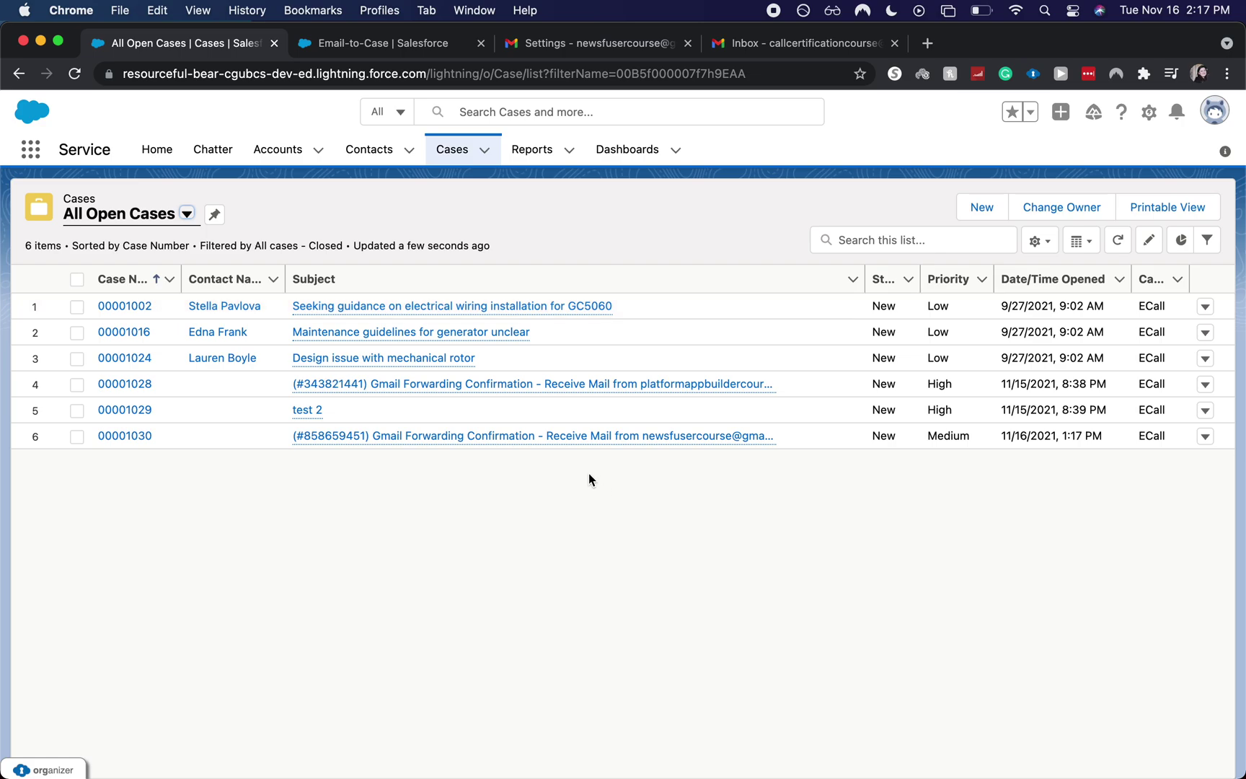
# - Open the Gmail Forwarding Confirmation case and copy the confirmation code from its description
pyautogui.click(548, 436)
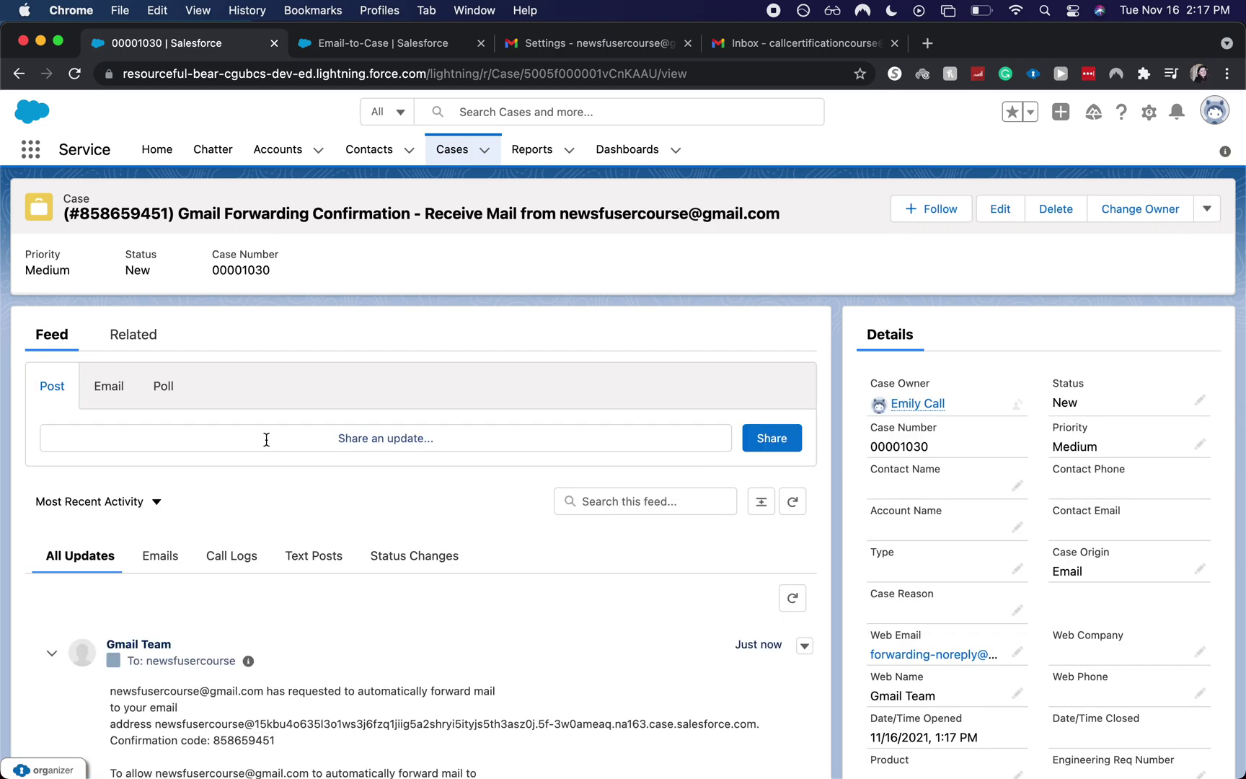
pyautogui.scroll(-5, 266, 439)
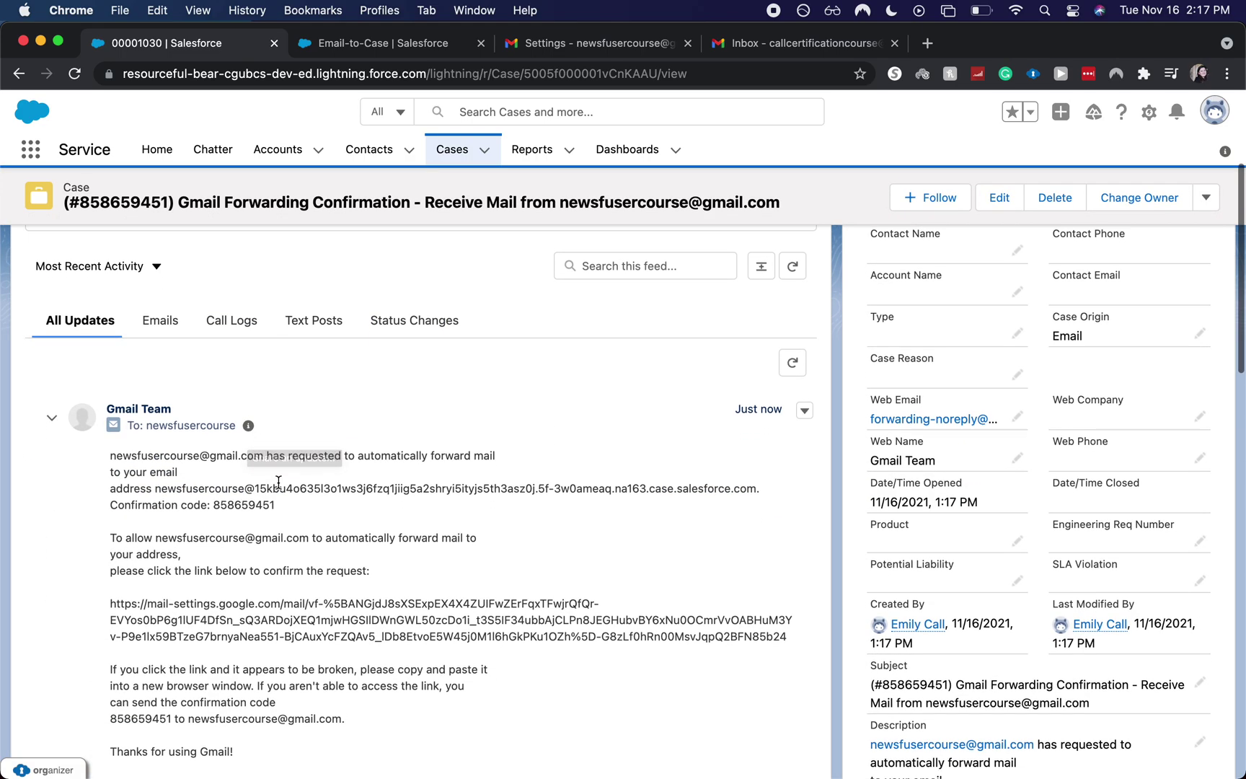
pyautogui.scroll(-8, 278, 481)
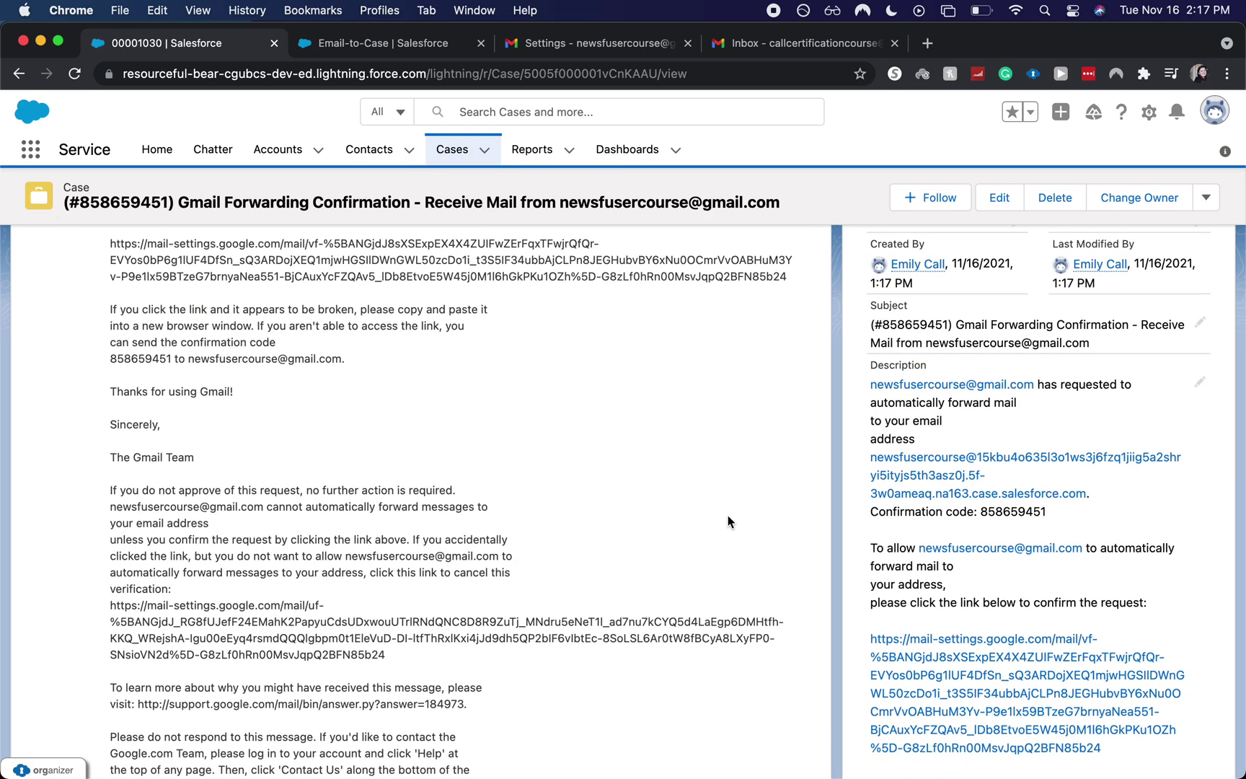
pyautogui.click(1029, 516)
pyautogui.moveTo(1030, 516); pyautogui.dragTo(984, 516)
pyautogui.press('super+c')
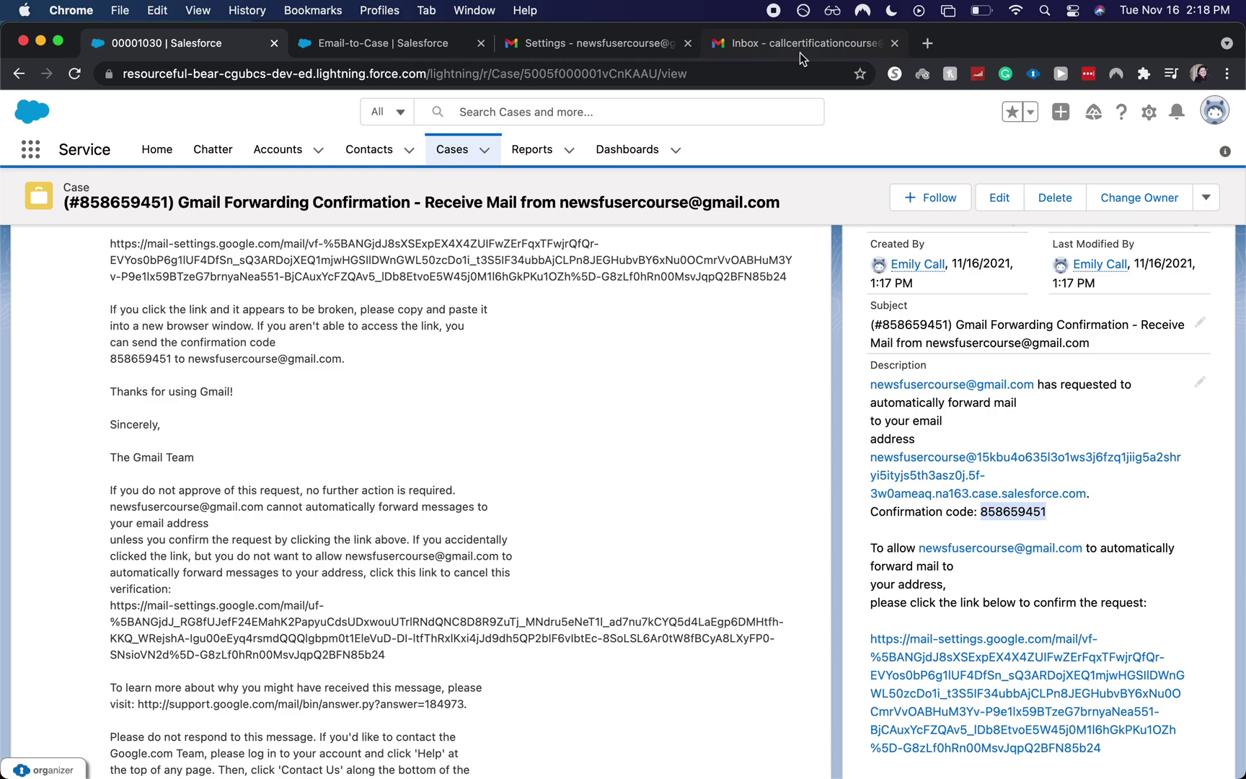
# - Paste the confirmation code and verify the Salesforce forwarding address
pyautogui.click(636, 43)
pyautogui.click(964, 345)
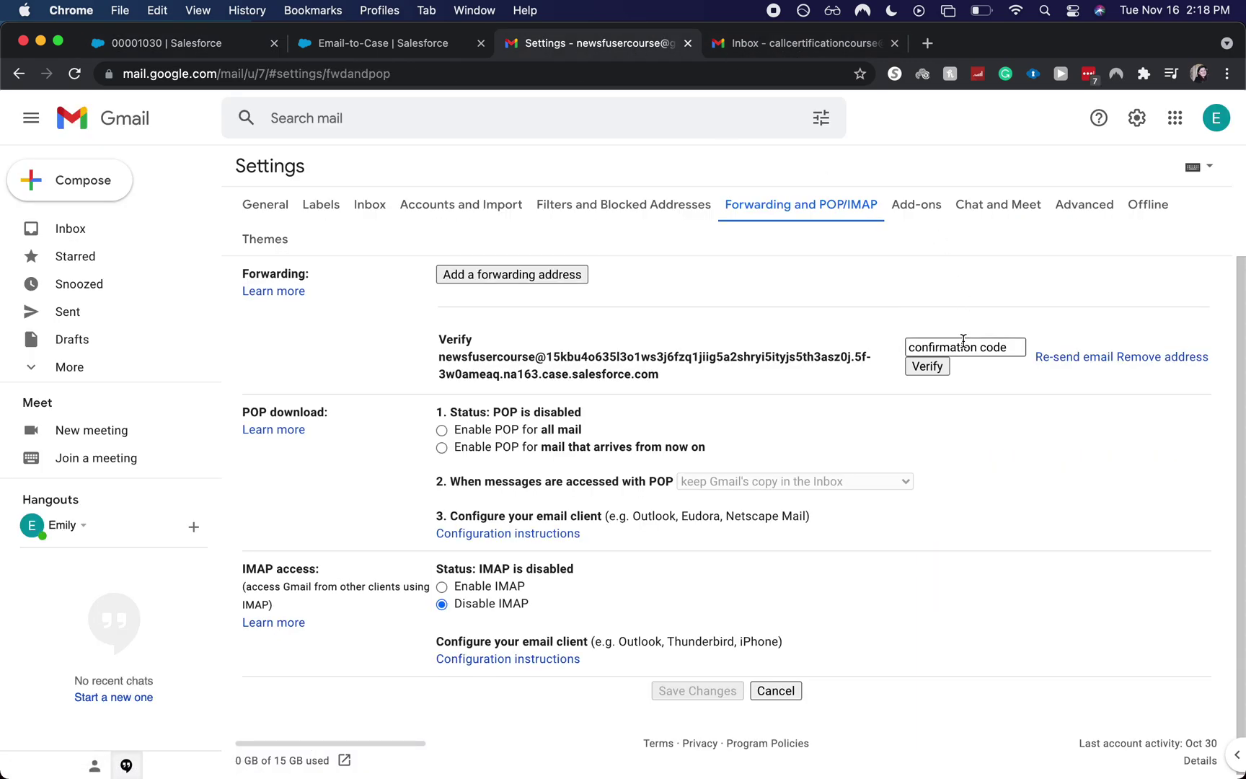
pyautogui.press('super+v')
pyautogui.click(945, 366)
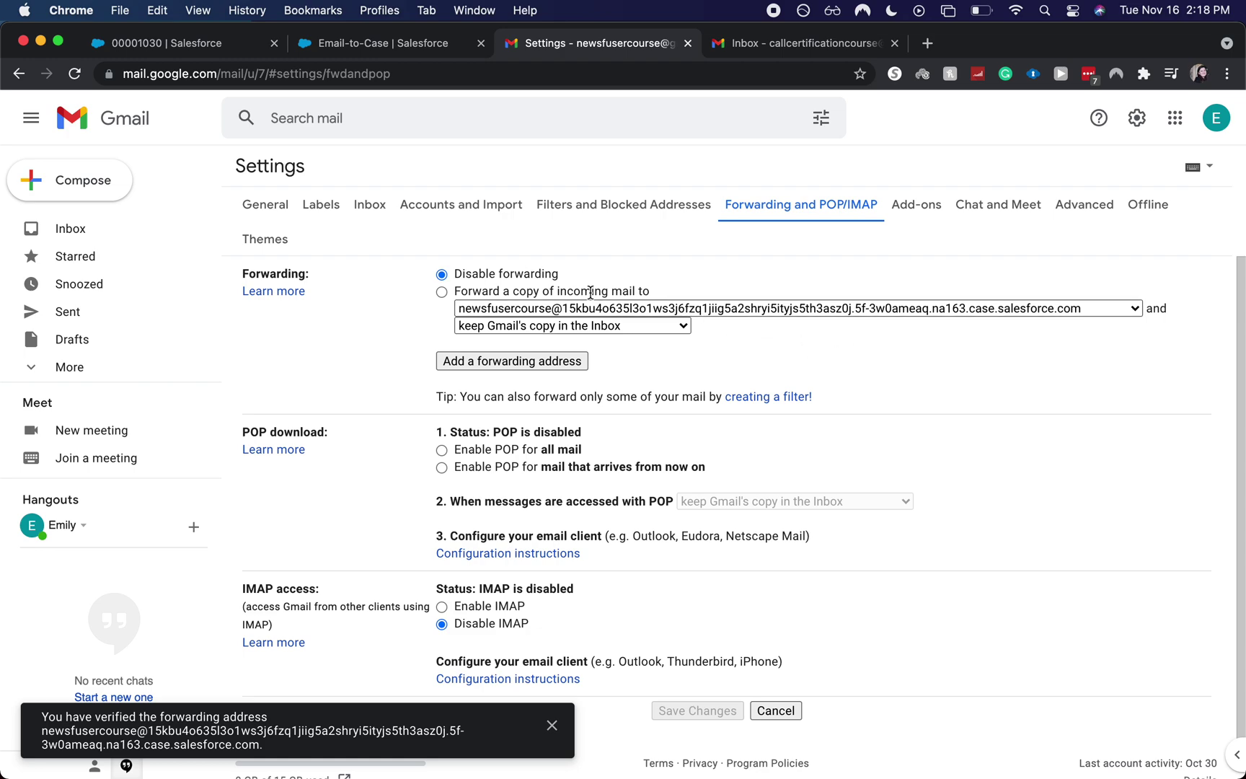
# - Forward a copy of incoming mail, marking Gmail's copy as read, and save changes
pyautogui.click(443, 292)
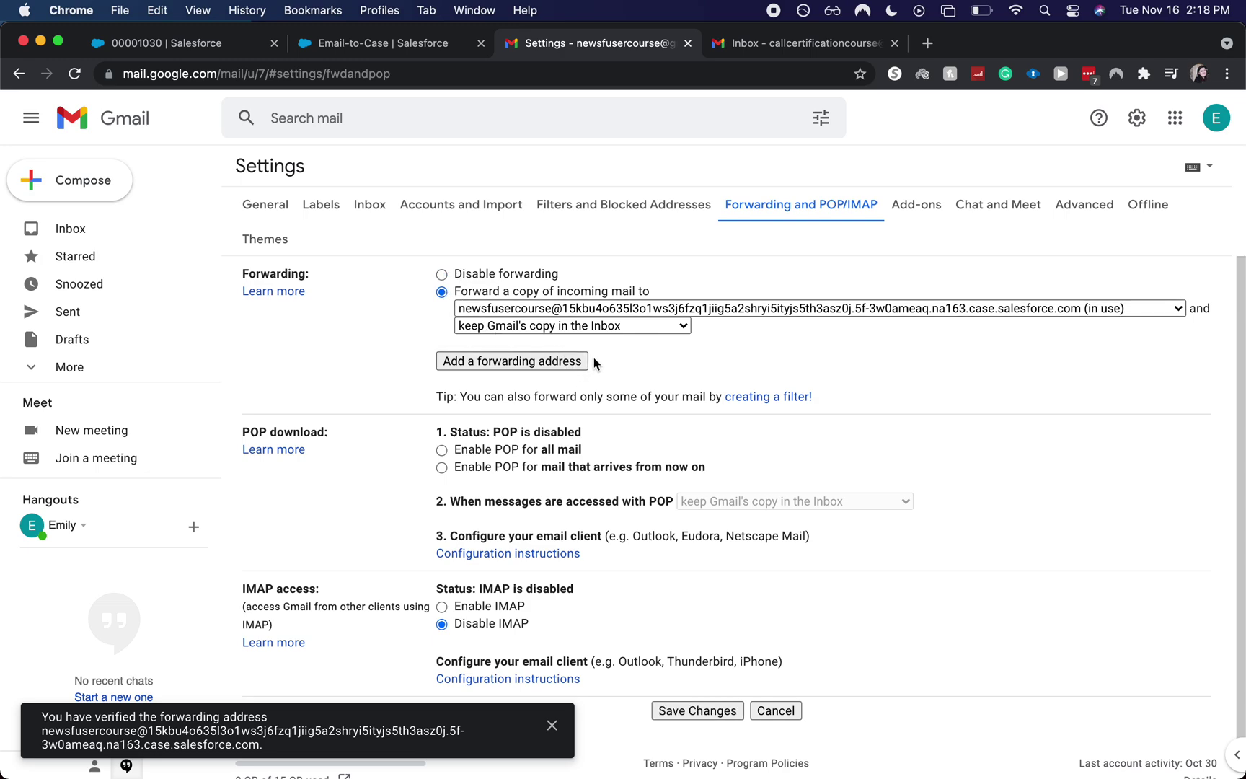
pyautogui.click(618, 328)
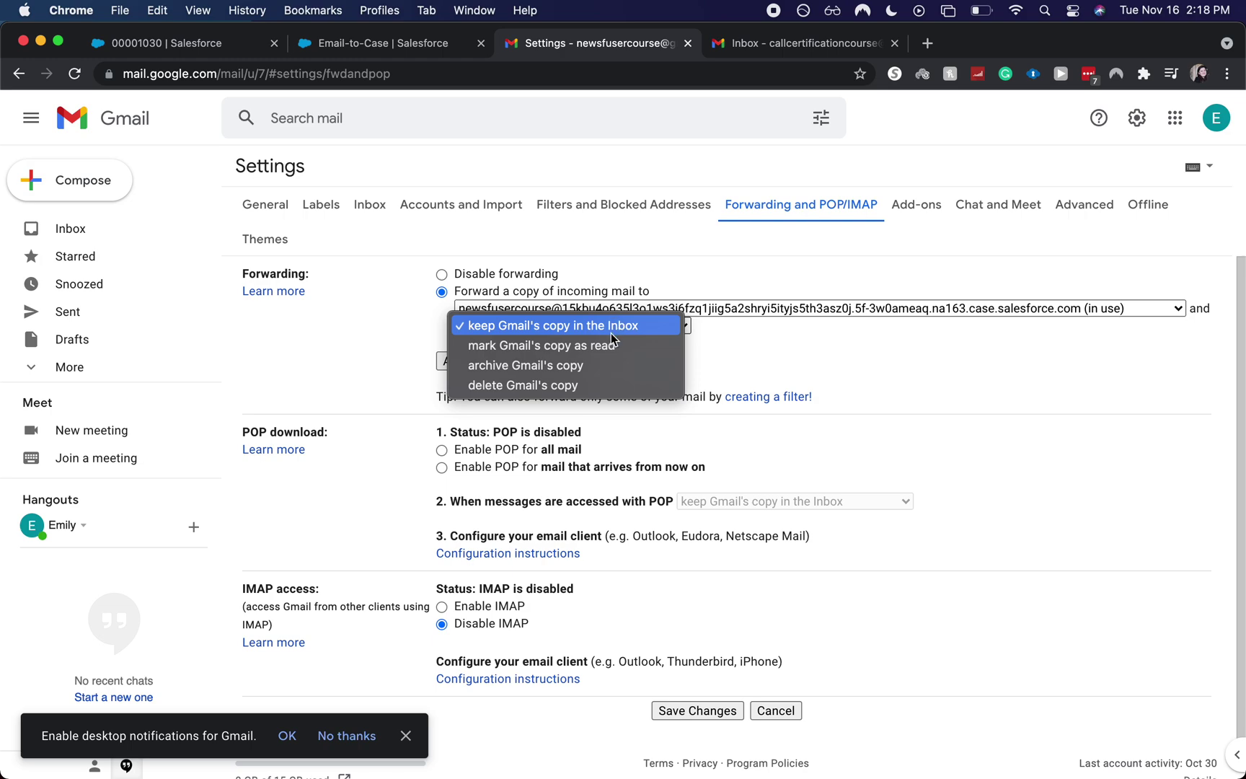
pyautogui.click(609, 342)
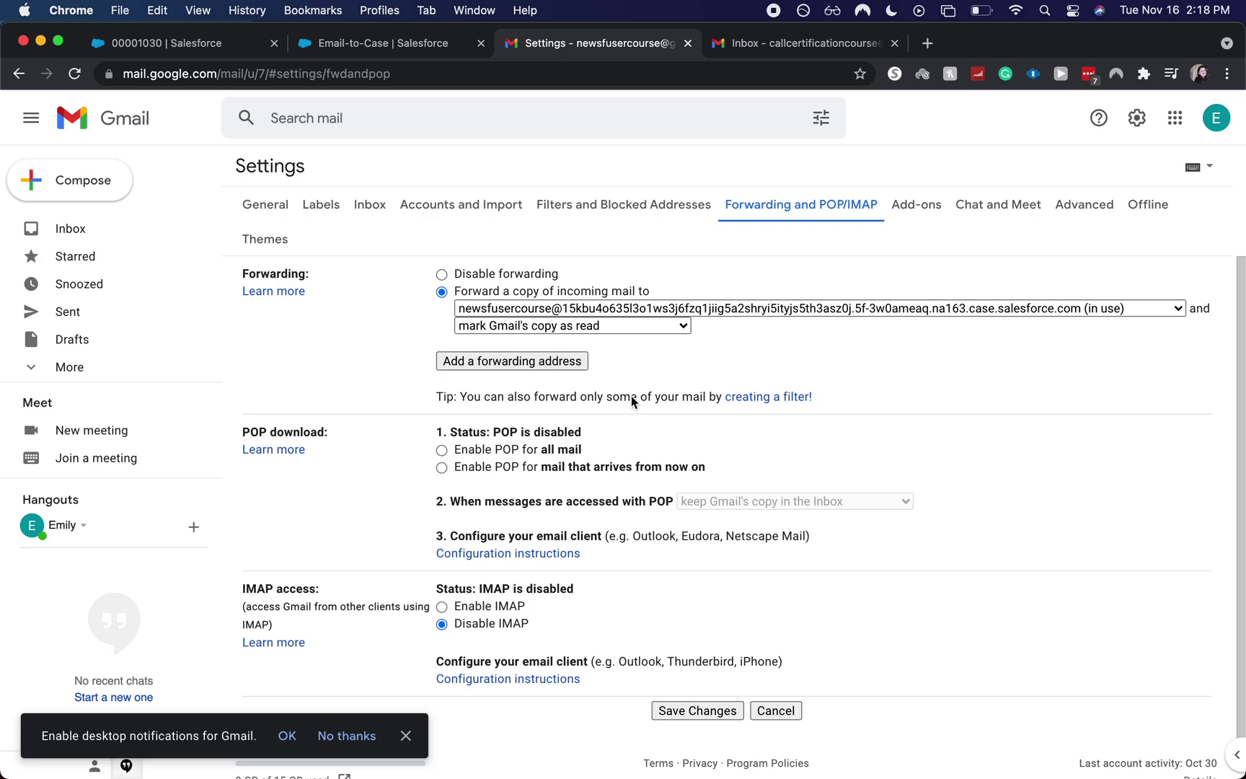
pyautogui.scroll(-1, 642, 411)
pyautogui.click(704, 687)
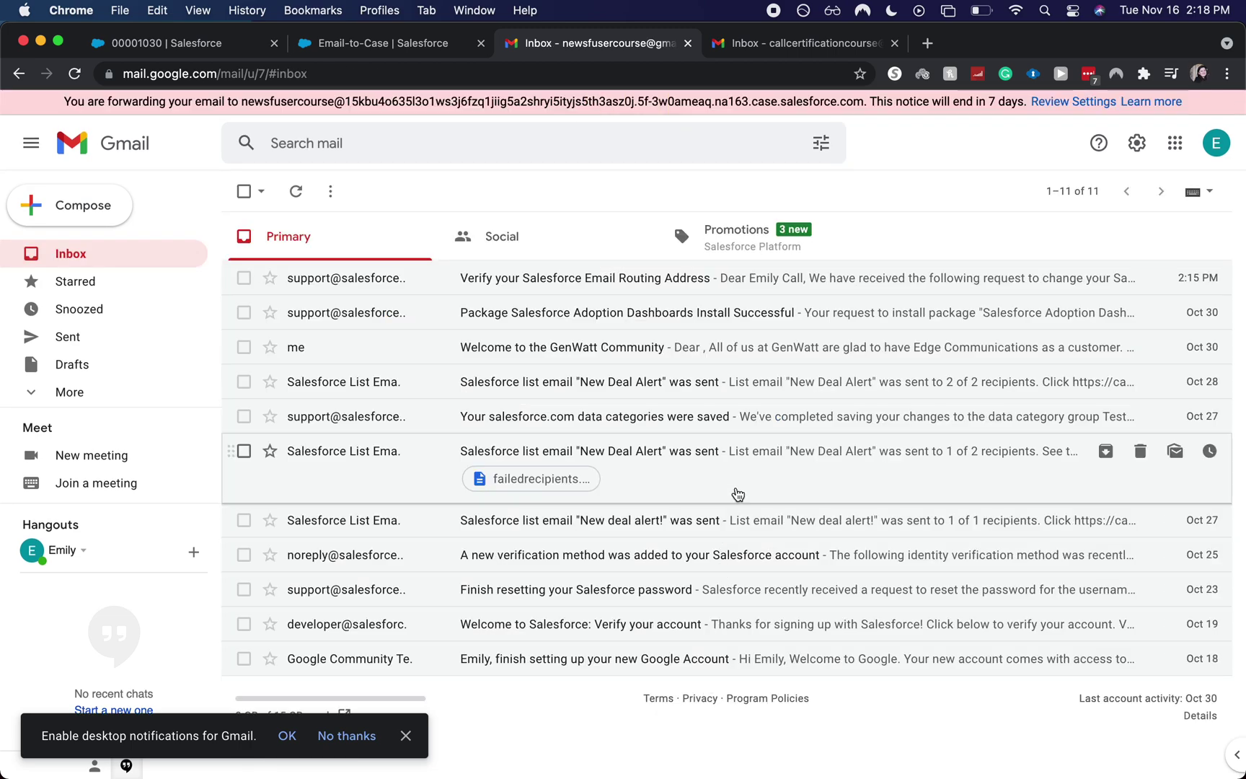
# - From the second Gmail account, email the forwarding mailbox with subject and body 'Test from call course', then confirm arrival
pyautogui.click(791, 54)
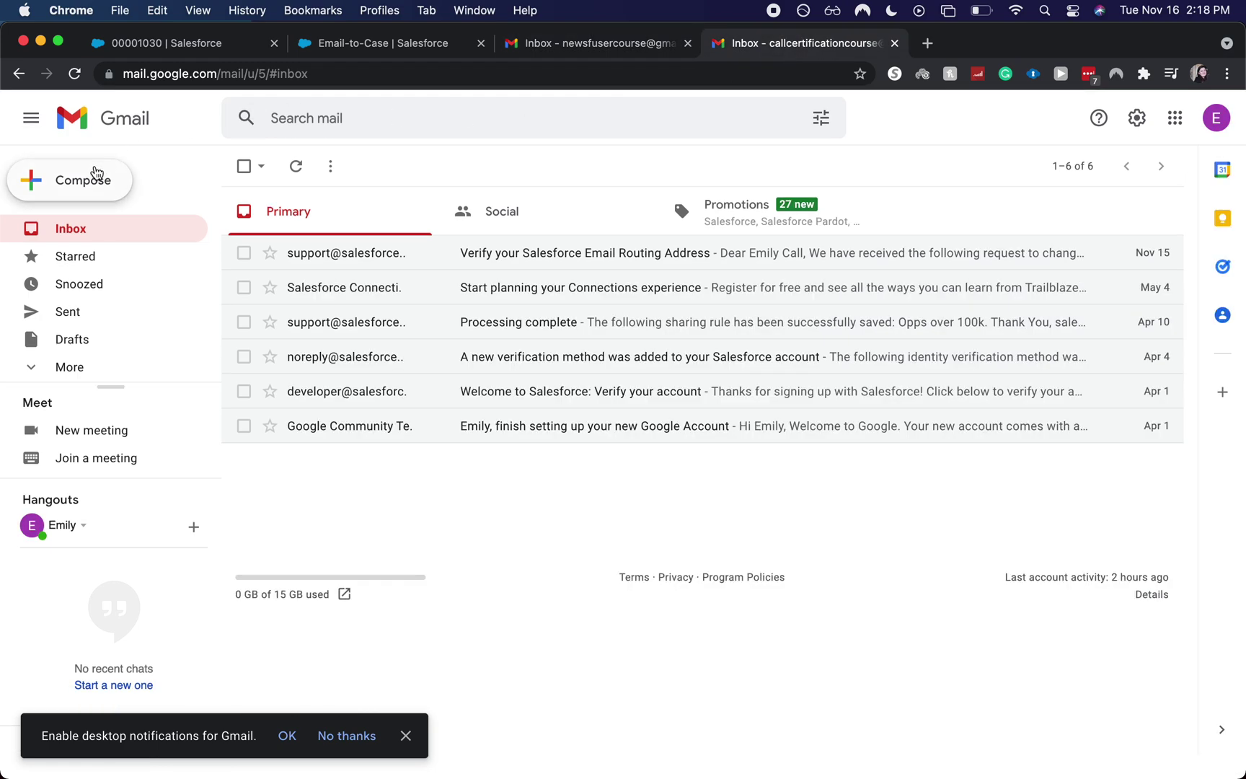
pyautogui.click(97, 174)
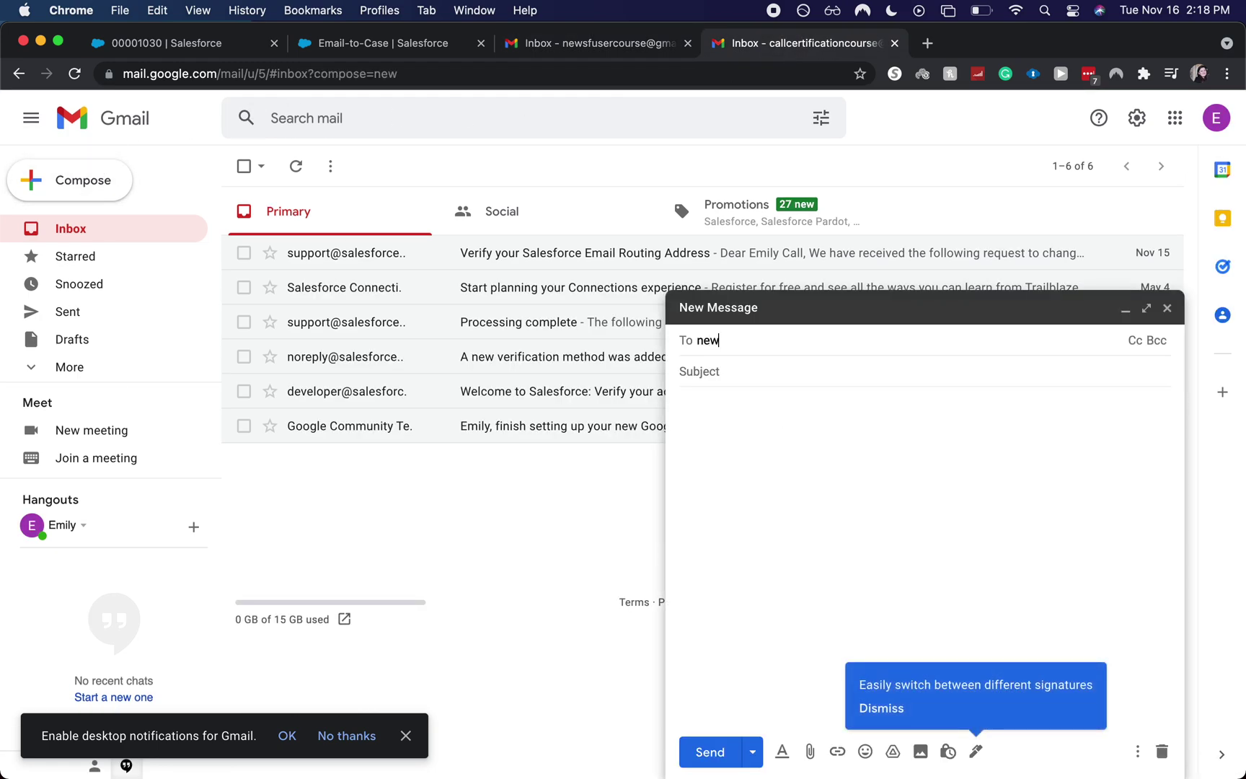
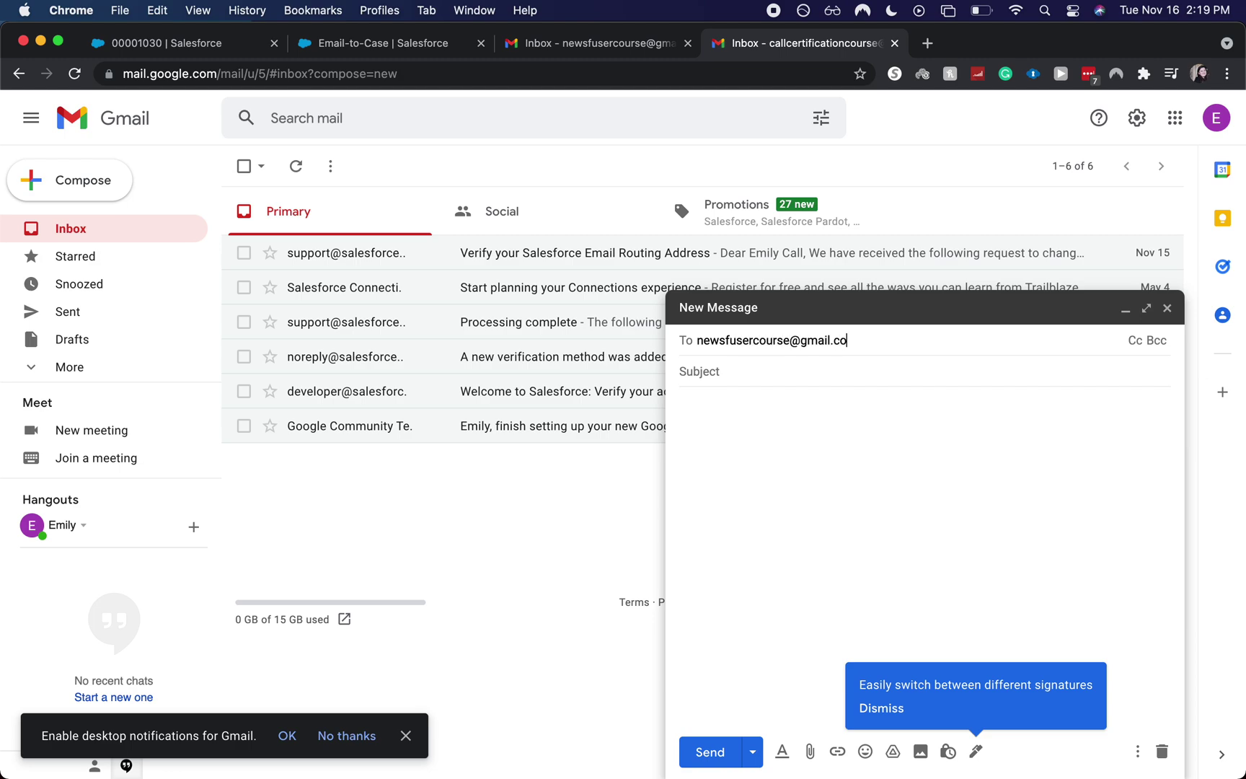
pyautogui.press('Tab')
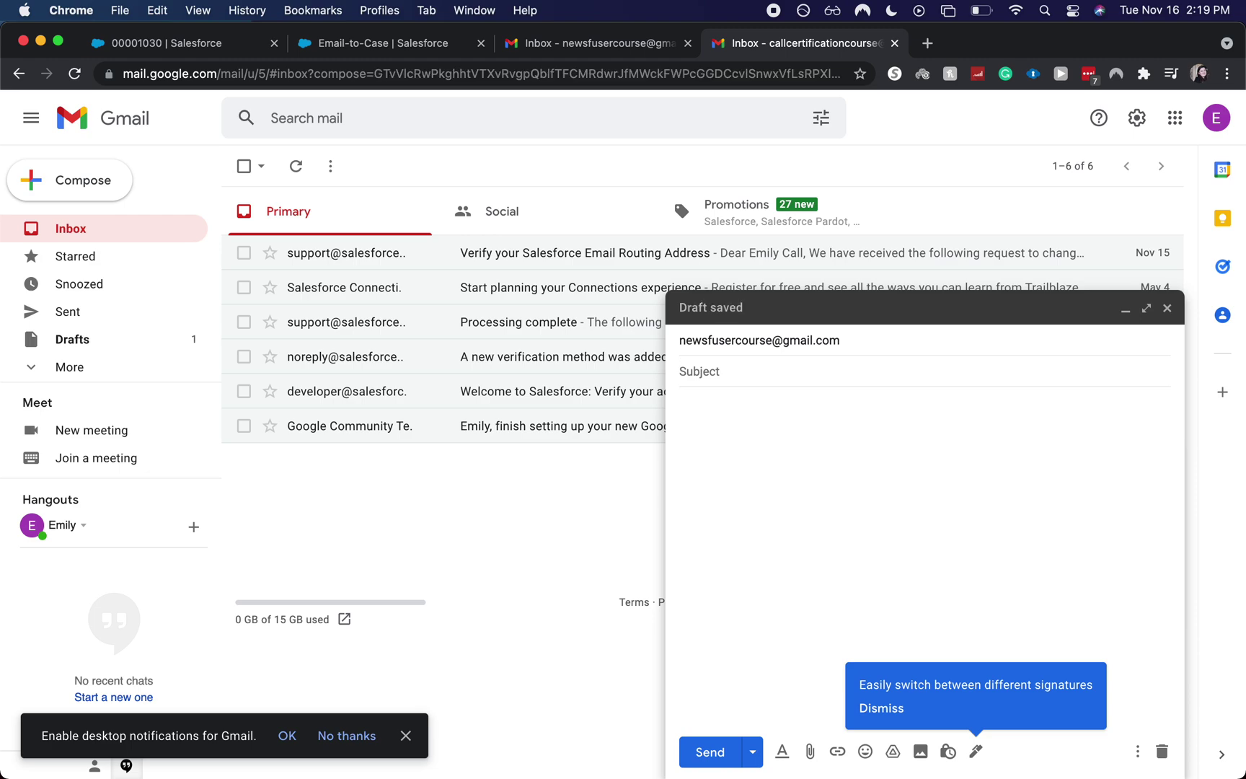
pyautogui.write('Test from call course')
pyautogui.press('Tab')
pyautogui.write('te')
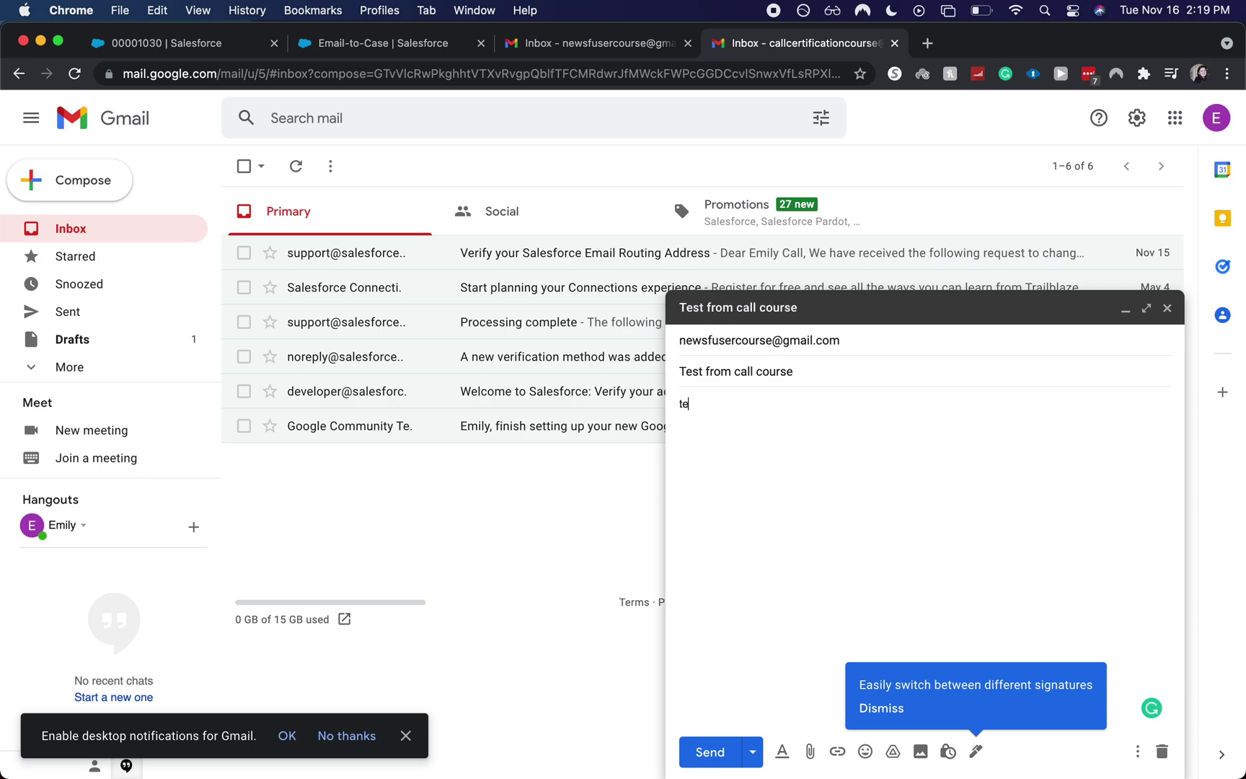
pyautogui.write('st from call course')
pyautogui.click(700, 752)
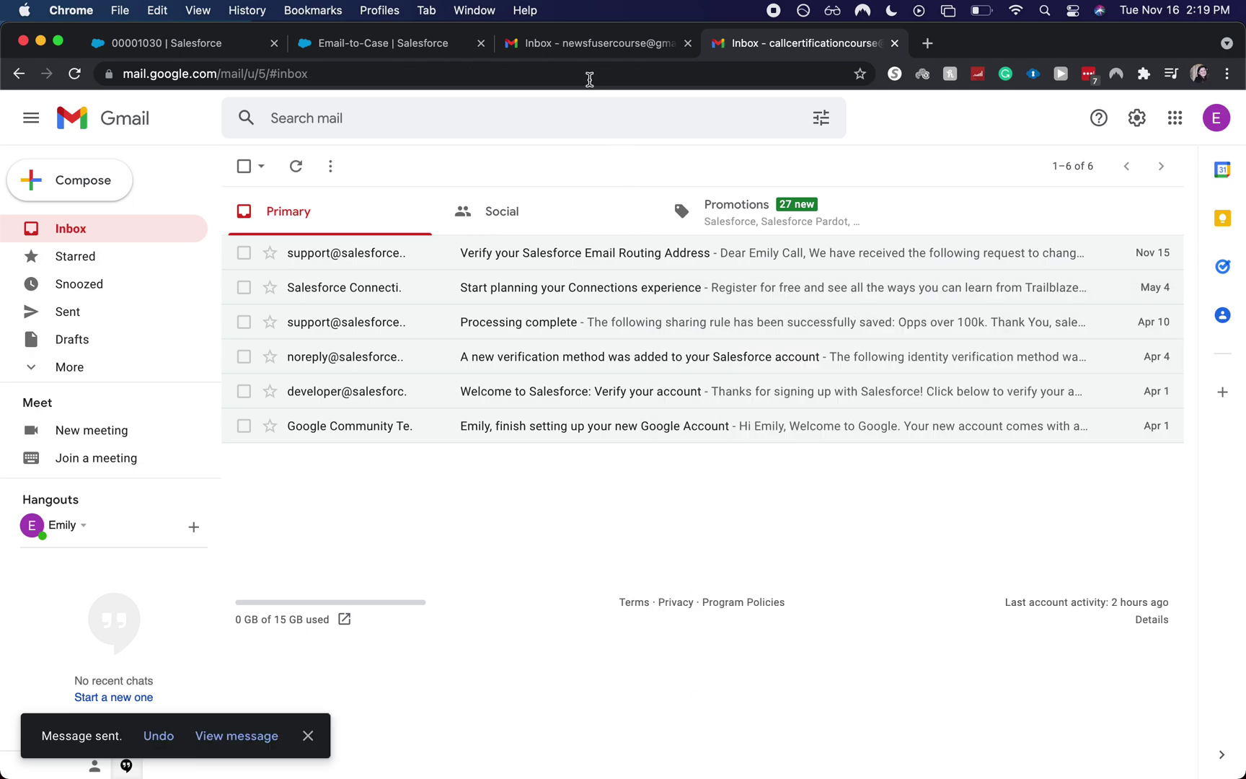
pyautogui.click(582, 50)
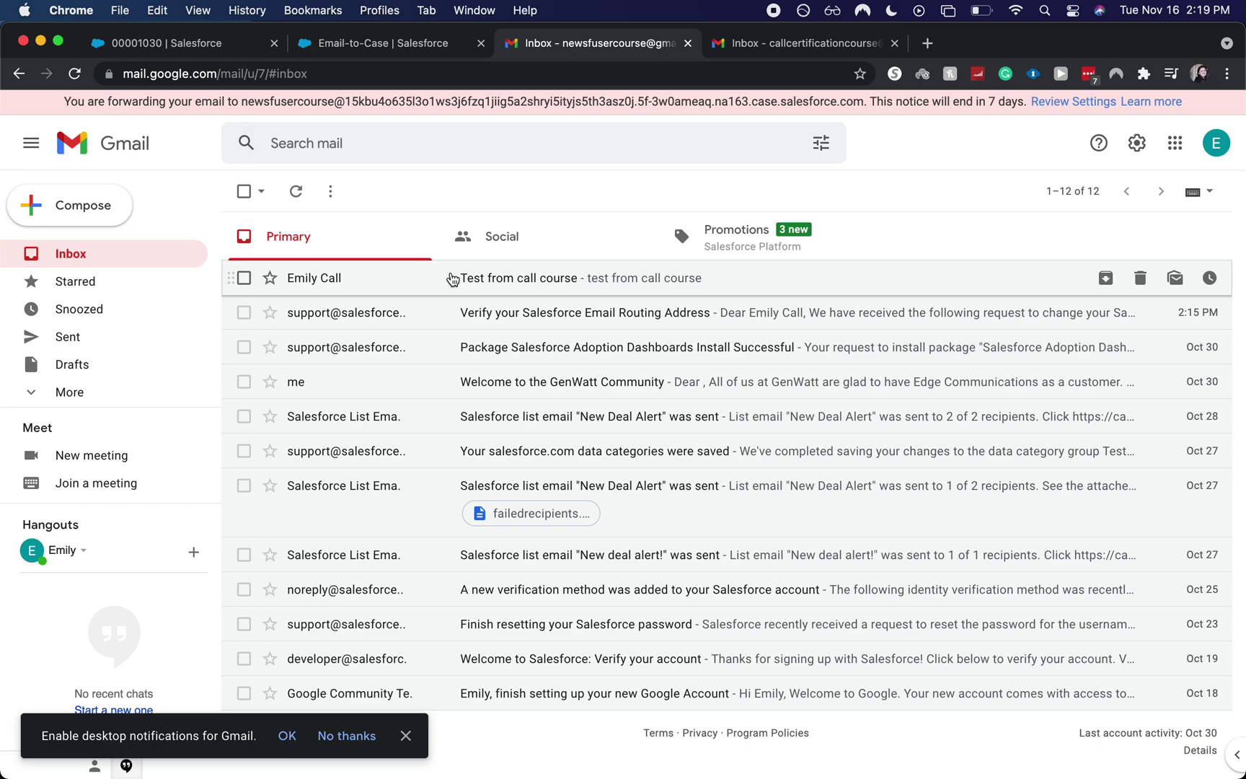
# - Open case 00001031 'Test from call course' from the All Open Cases list view
pyautogui.click(209, 45)
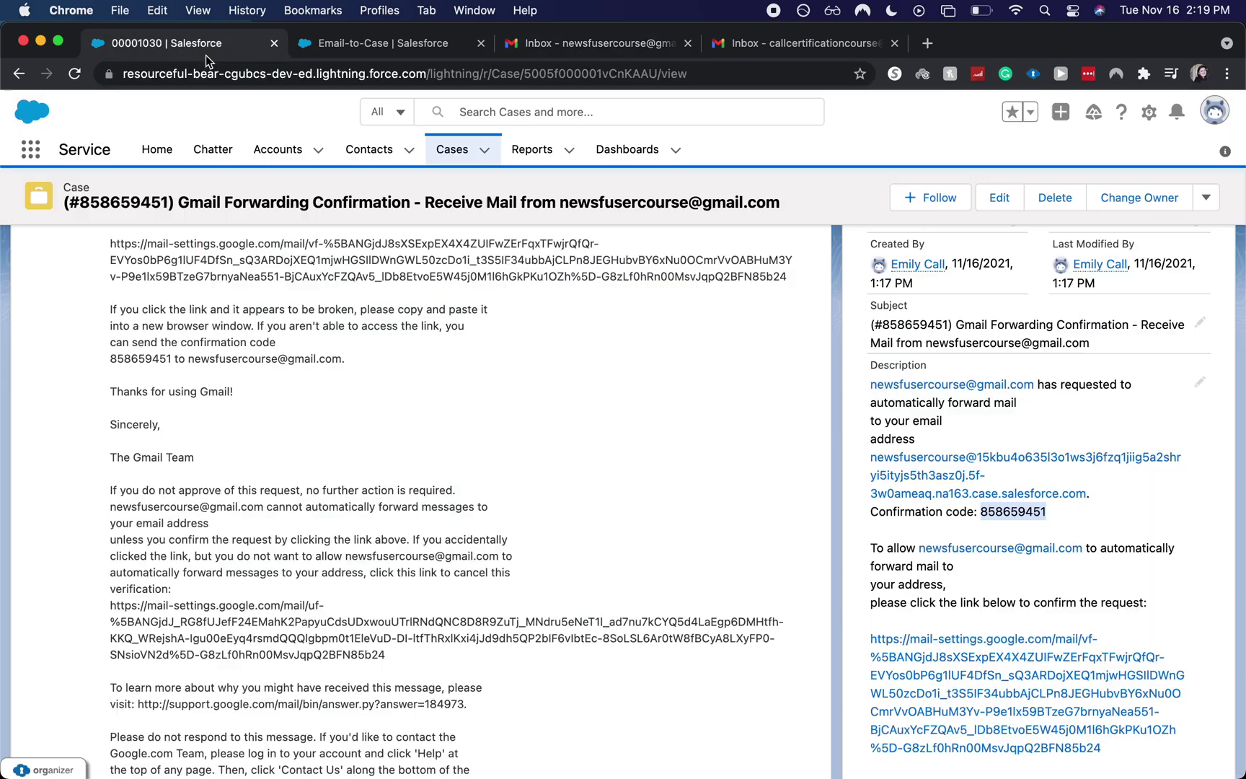
pyautogui.click(443, 149)
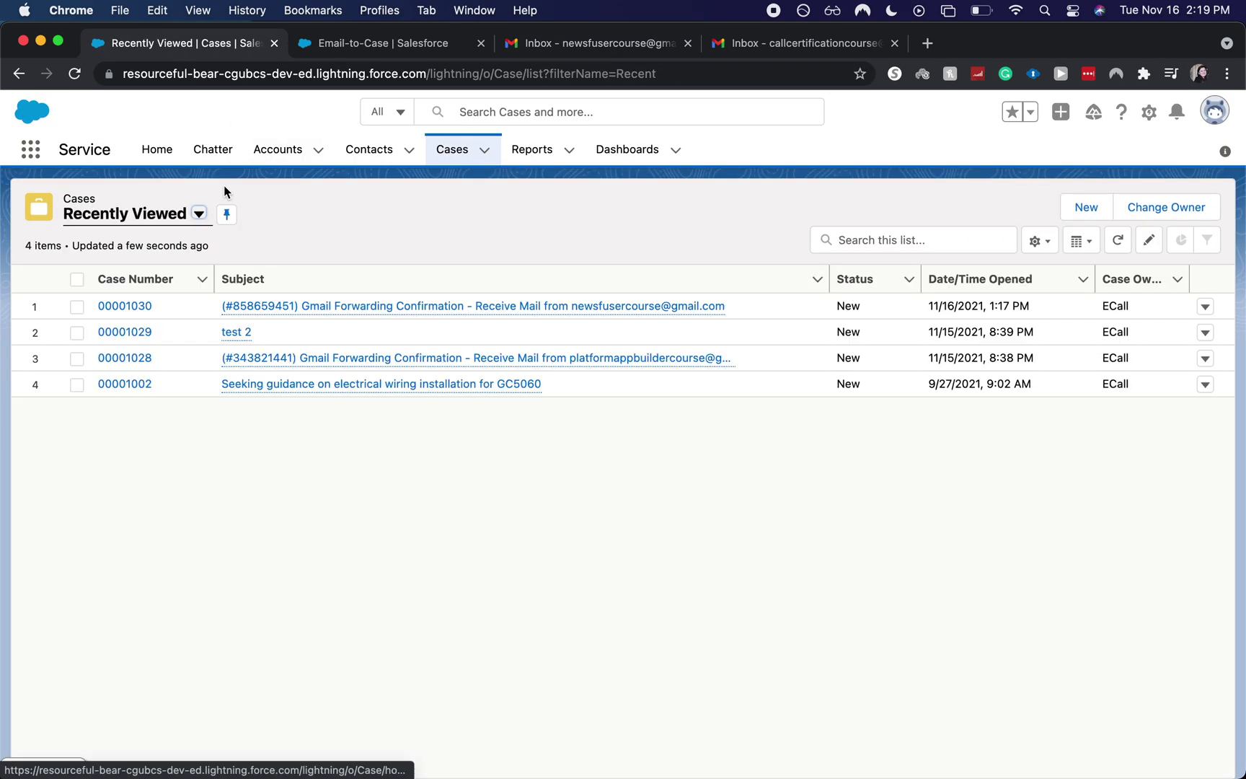
pyautogui.click(175, 218)
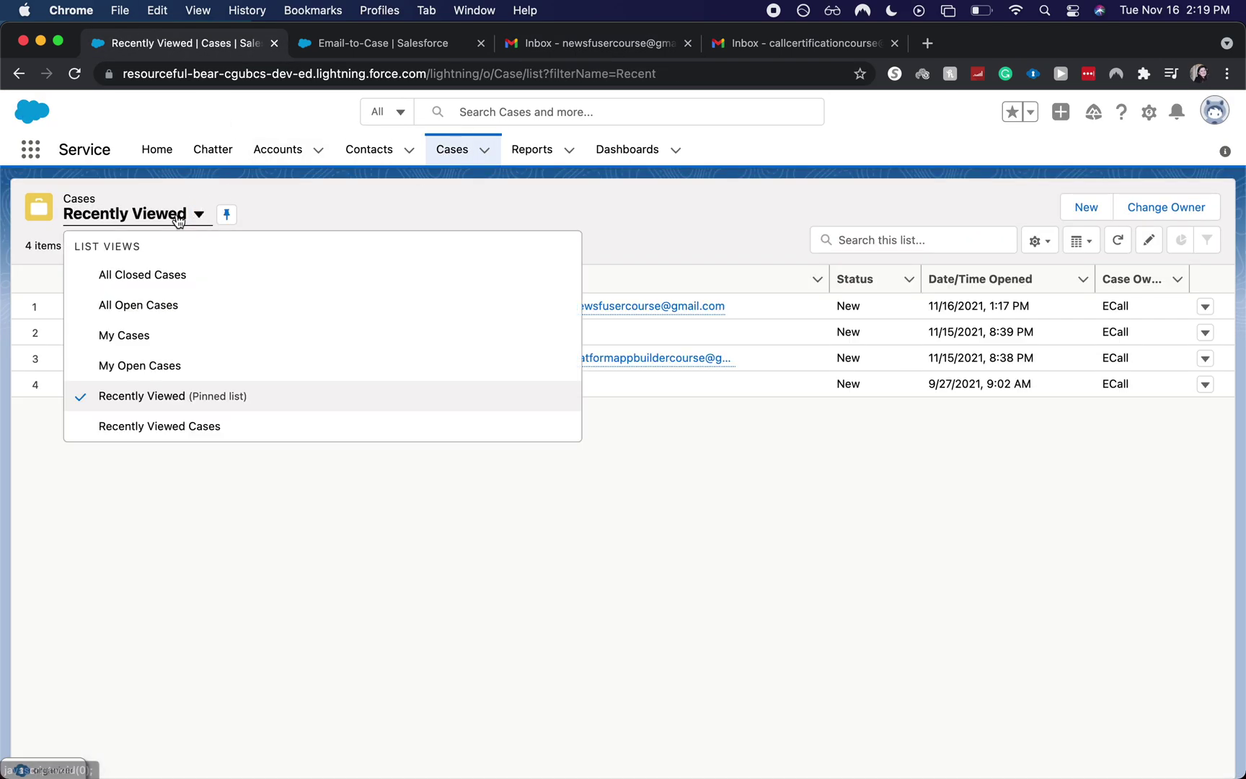
pyautogui.click(176, 306)
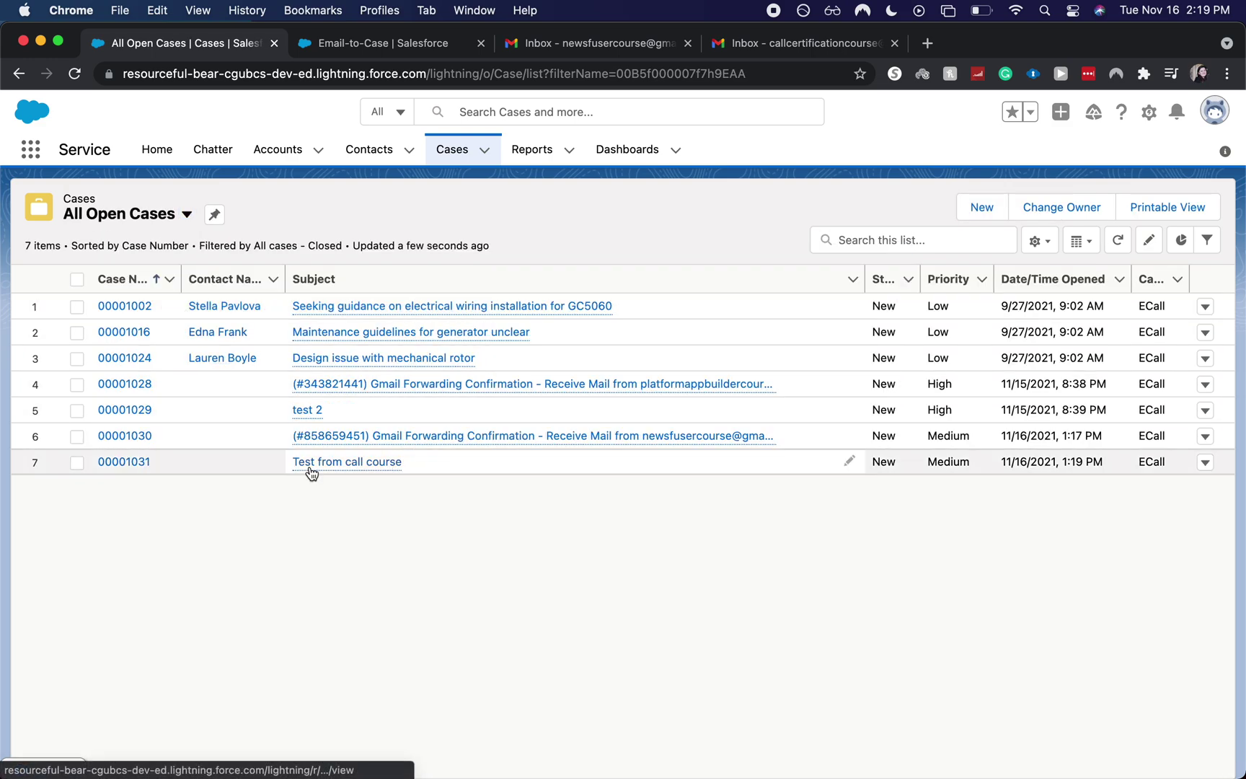
pyautogui.click(311, 464)
pyautogui.scroll(-3, 311, 463)
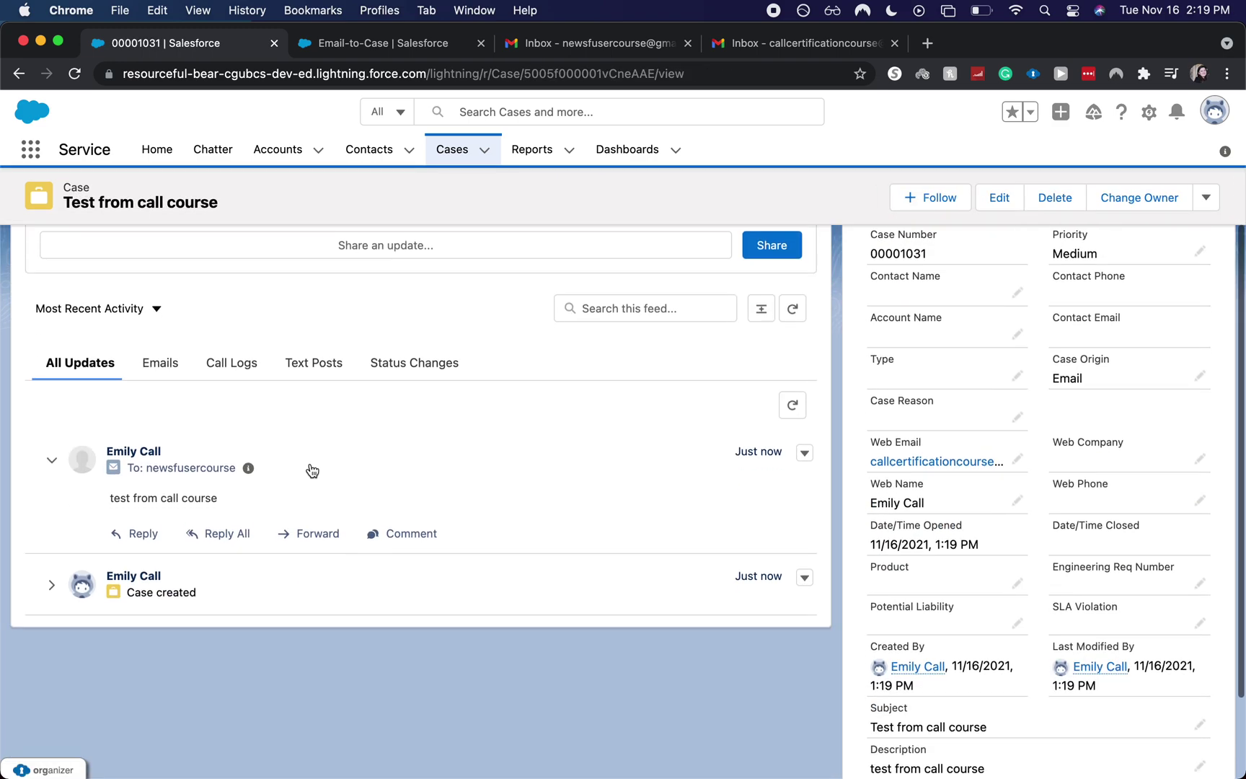